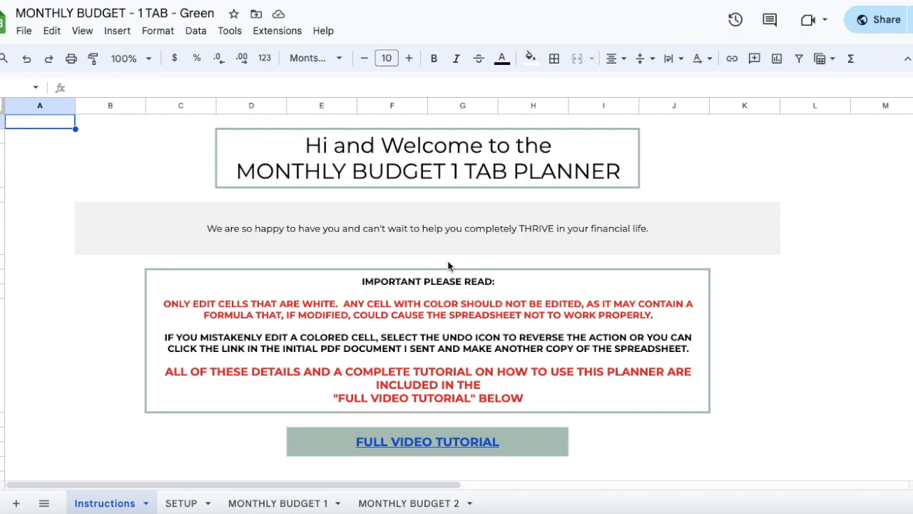
# Look over the SETUP sheet and the rollover, money overview, income and savings sections of the MONTHLY BUDGET 1 sheet
pyautogui.click(181, 503)
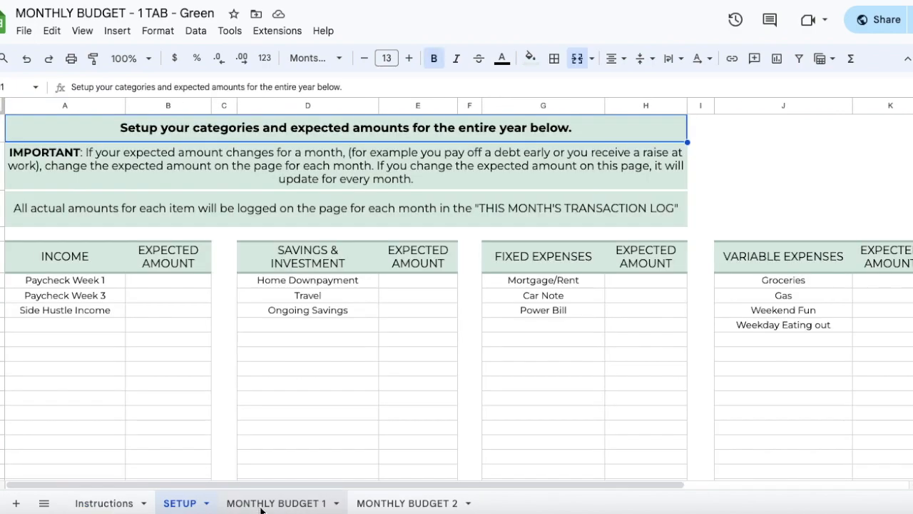
pyautogui.click(261, 503)
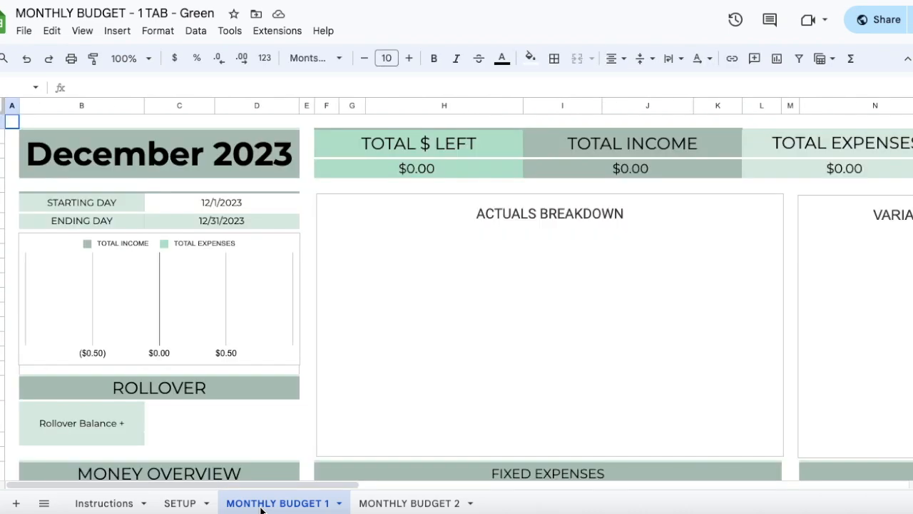
pyautogui.scroll(-1, 434, 474)
pyautogui.scroll(-6, 433, 475)
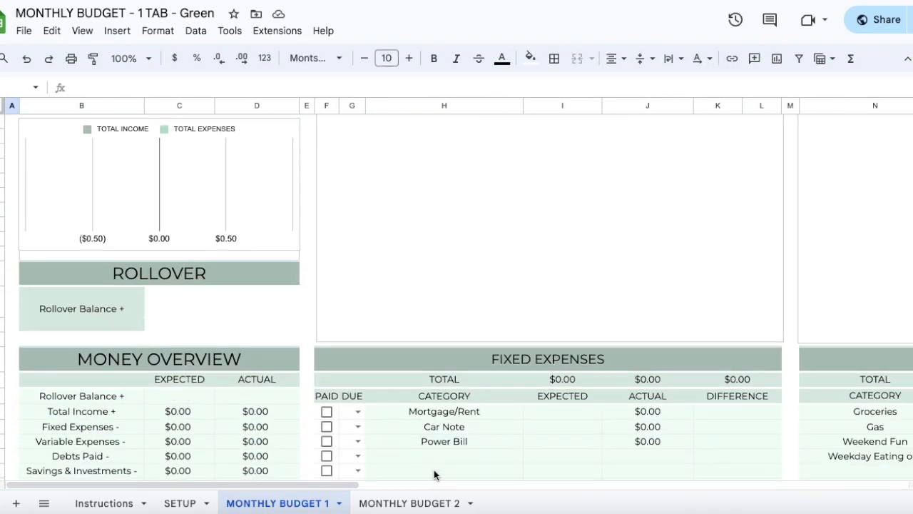
pyautogui.scroll(-3, 434, 474)
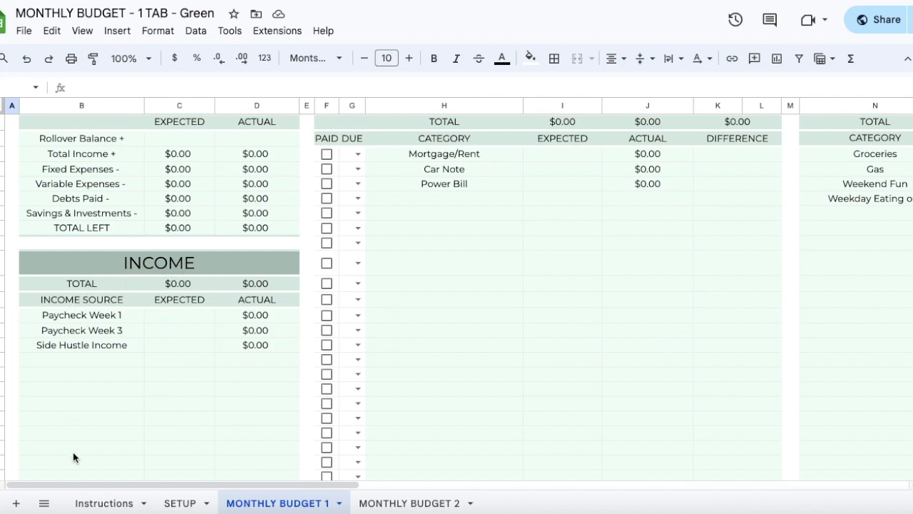
pyautogui.scroll(1, 480, 272)
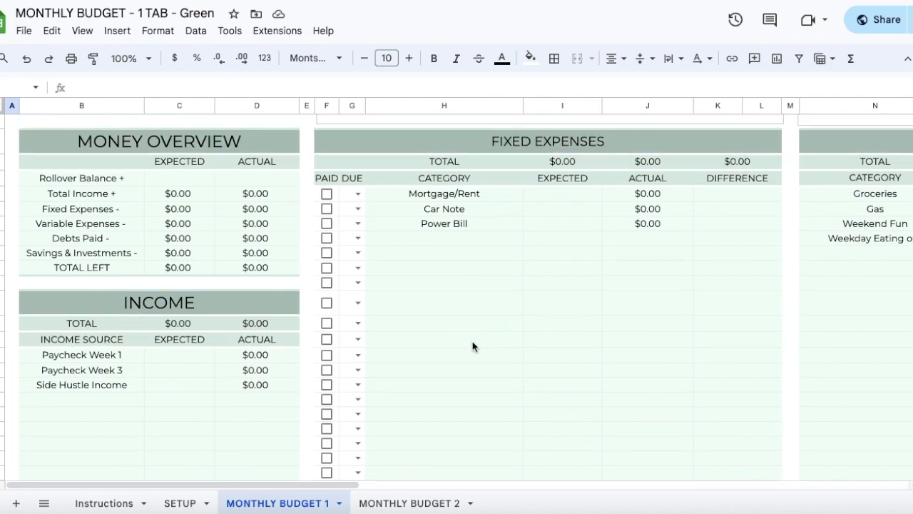
pyautogui.scroll(-5, 473, 346)
pyautogui.scroll(-3, 473, 347)
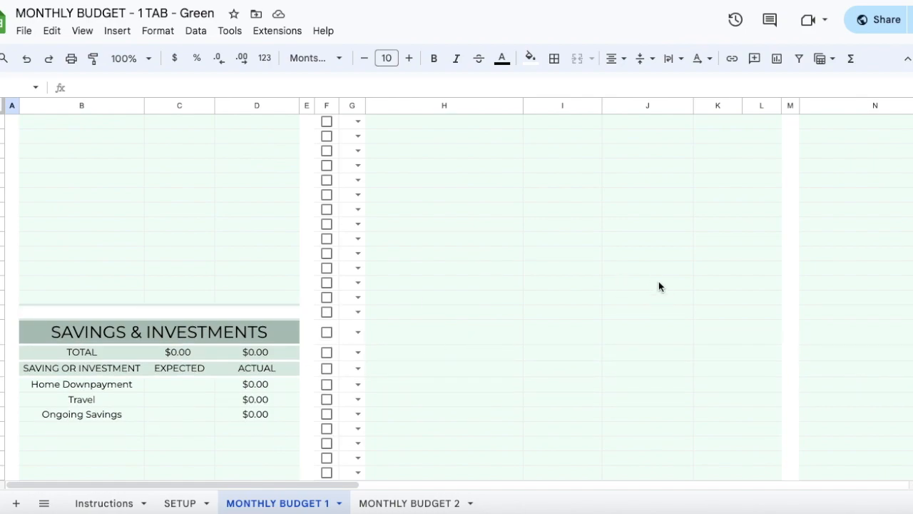
# Review the fixed expenses, variable expenses and Monthly Transactions Log on the MONTHLY BUDGET 1 sheet
pyautogui.hscroll(5, 659, 285)
pyautogui.scroll(4, 659, 286)
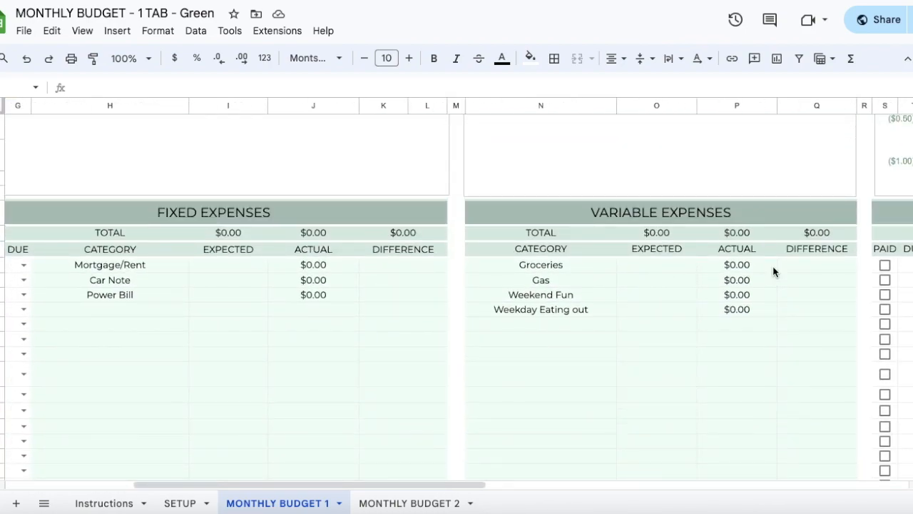
pyautogui.hscroll(6, 772, 268)
pyautogui.hscroll(-7, 500, 278)
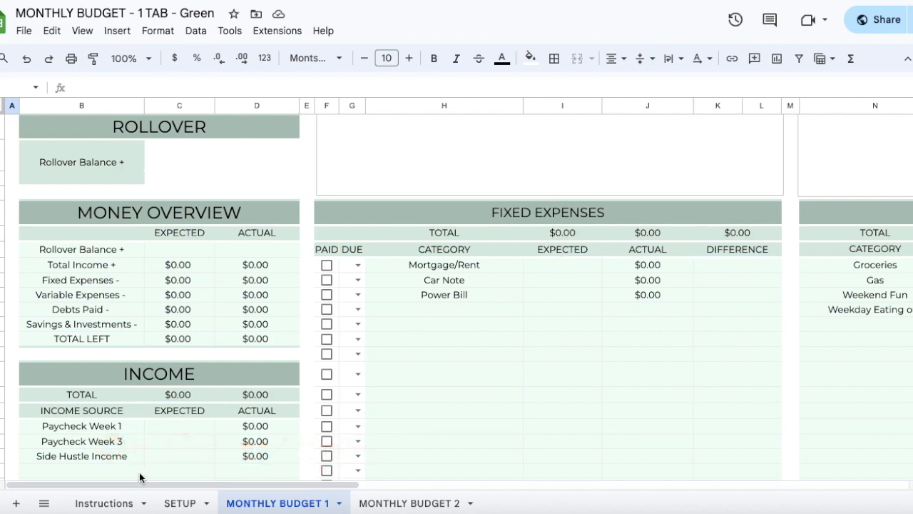
pyautogui.scroll(-2, 63, 426)
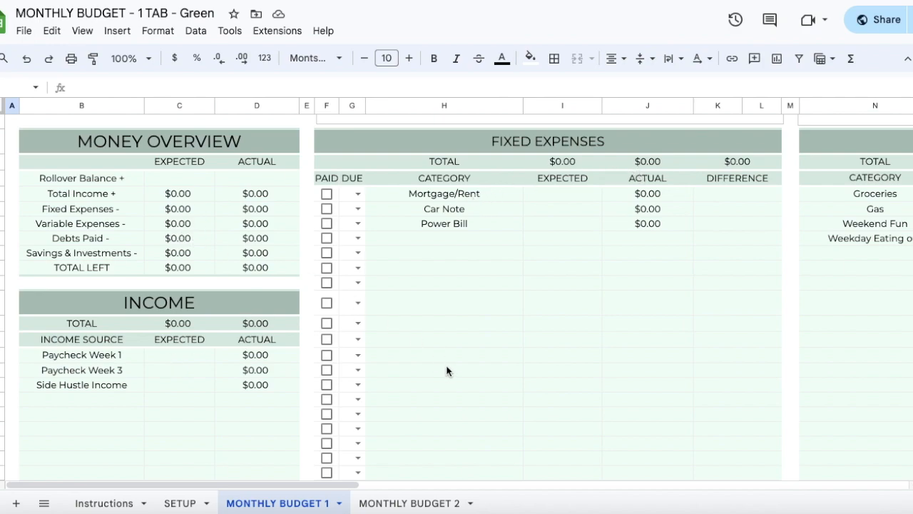
pyautogui.hscroll(15, 447, 370)
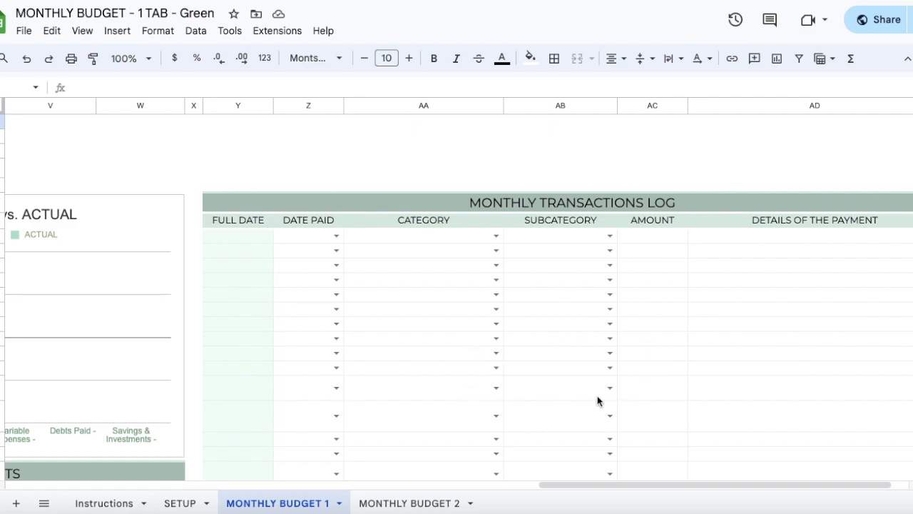
pyautogui.hscroll(-15, 613, 395)
pyautogui.scroll(-4, 613, 395)
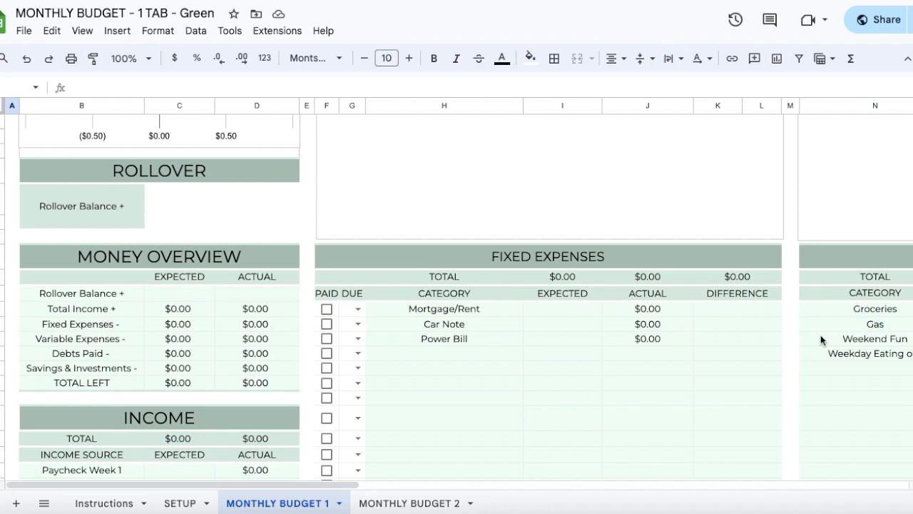
# Review the MONTHLY BUDGET 2 sheet's overview, income, savings, fixed expenses, variable expenses and debts sections, comparing their editable white cells
pyautogui.click(408, 503)
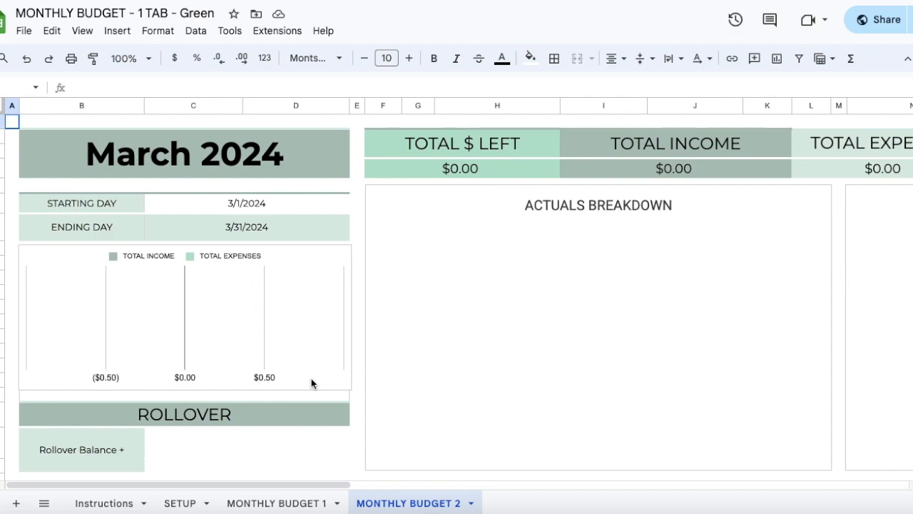
pyautogui.scroll(-5, 311, 383)
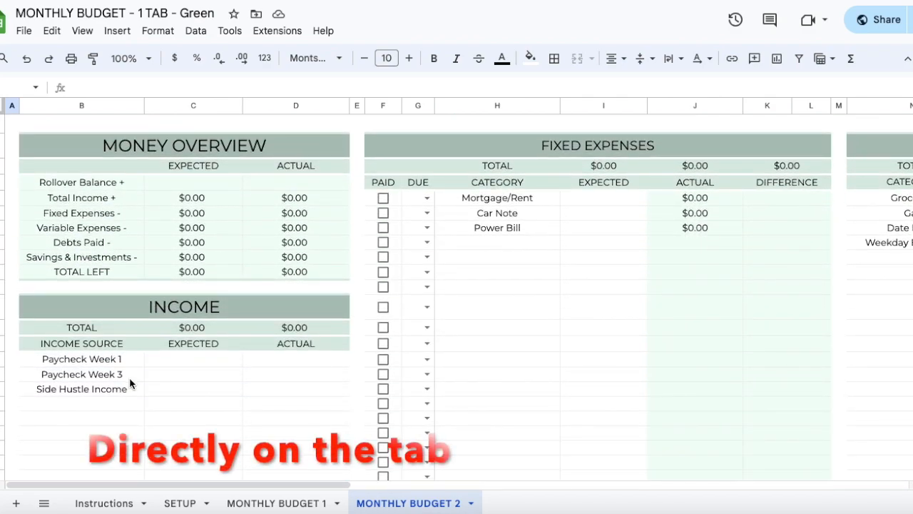
pyautogui.scroll(-2, 81, 364)
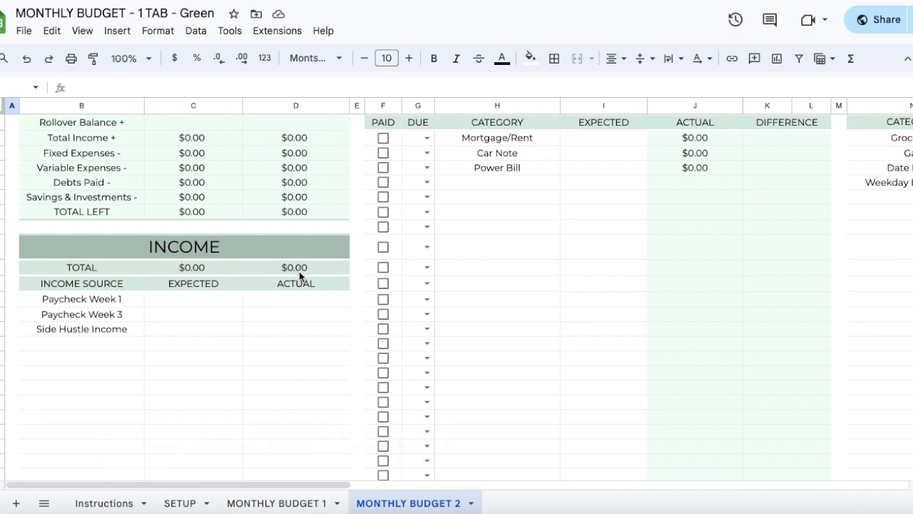
pyautogui.scroll(-3, 288, 334)
pyautogui.scroll(-5, 287, 333)
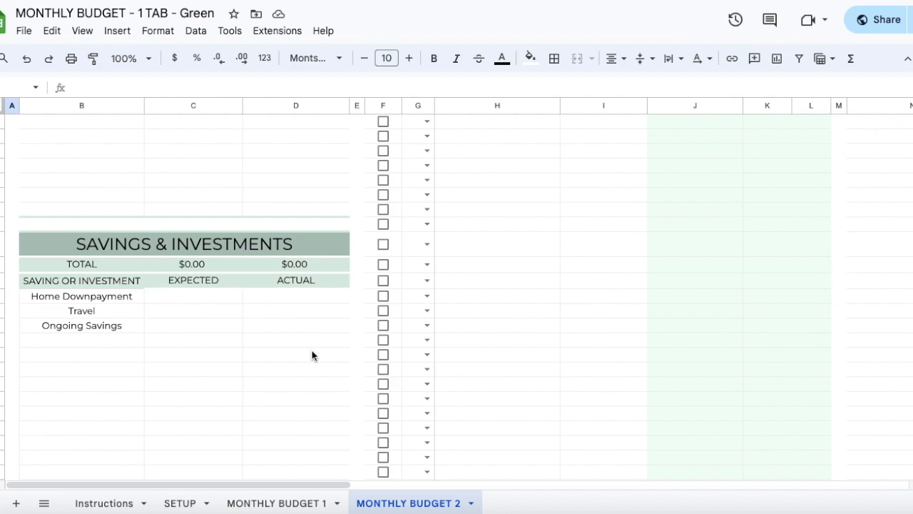
pyautogui.hscroll(3, 305, 328)
pyautogui.scroll(3, 305, 328)
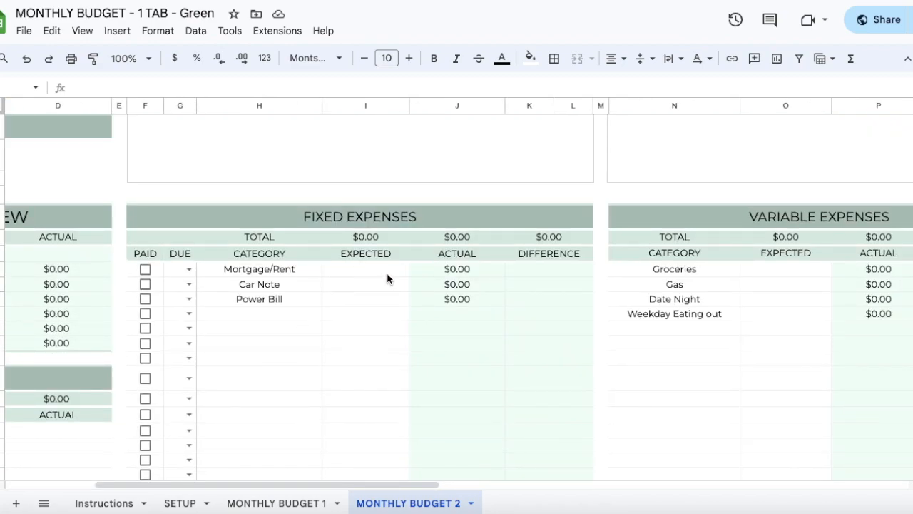
pyautogui.hscroll(5, 712, 291)
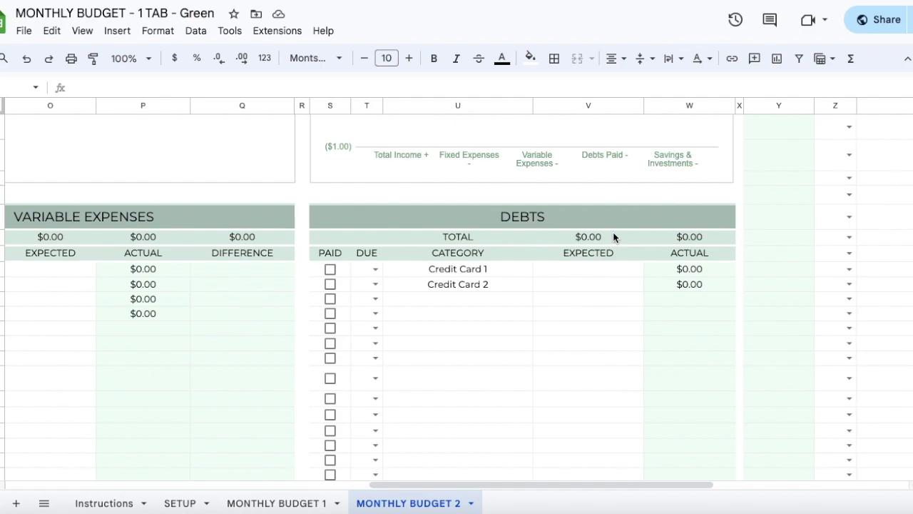
pyautogui.hscroll(-7, 613, 235)
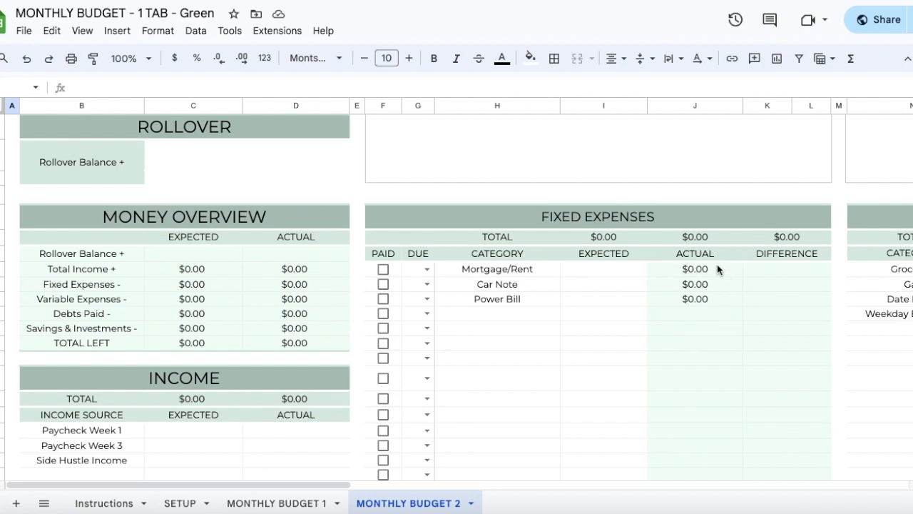
pyautogui.hscroll(2, 709, 279)
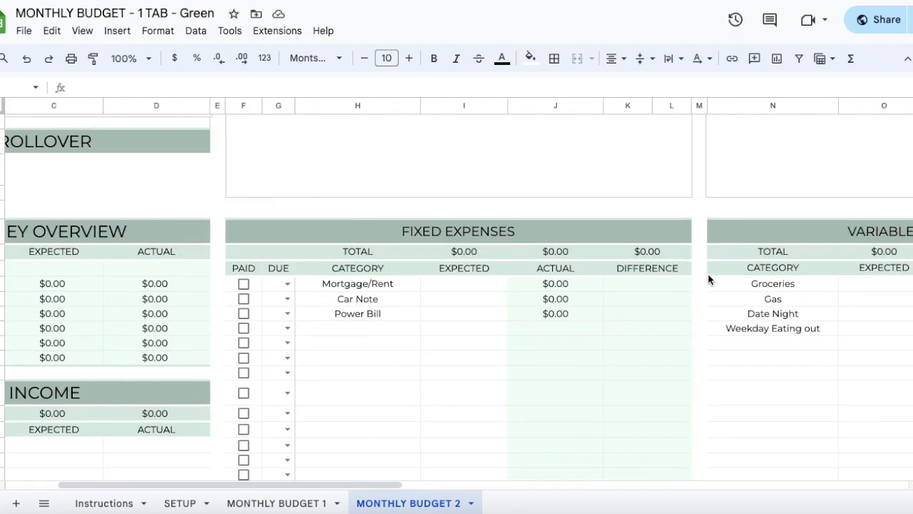
pyautogui.scroll(-1, 708, 279)
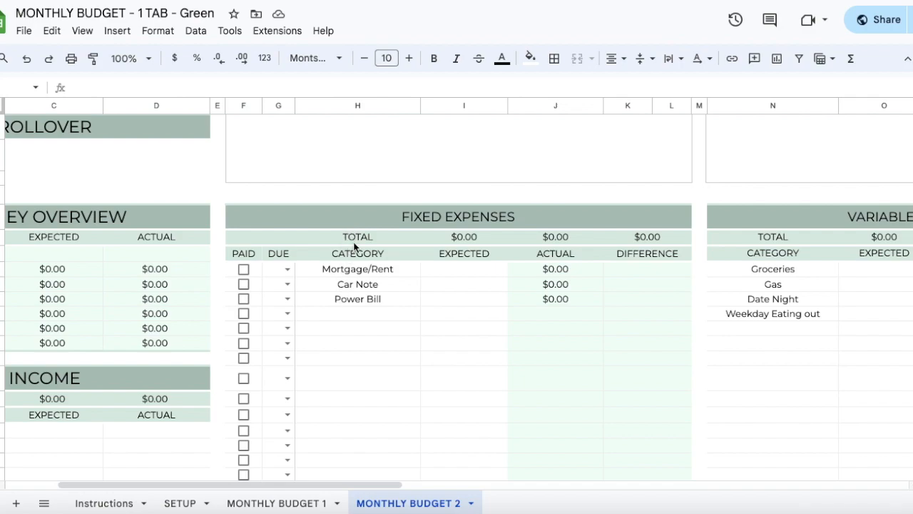
pyautogui.scroll(-4, 322, 427)
pyautogui.hscroll(-3, 322, 427)
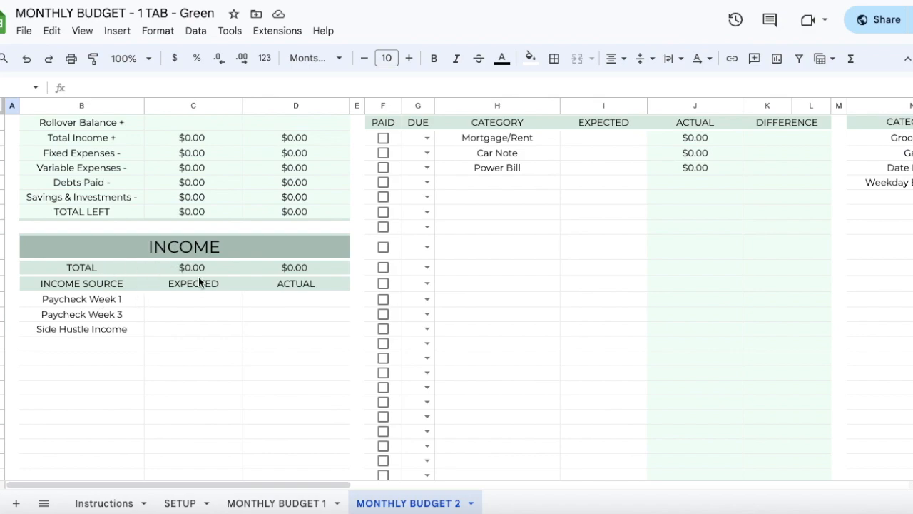
pyautogui.scroll(5, 371, 350)
pyautogui.hscroll(2, 445, 342)
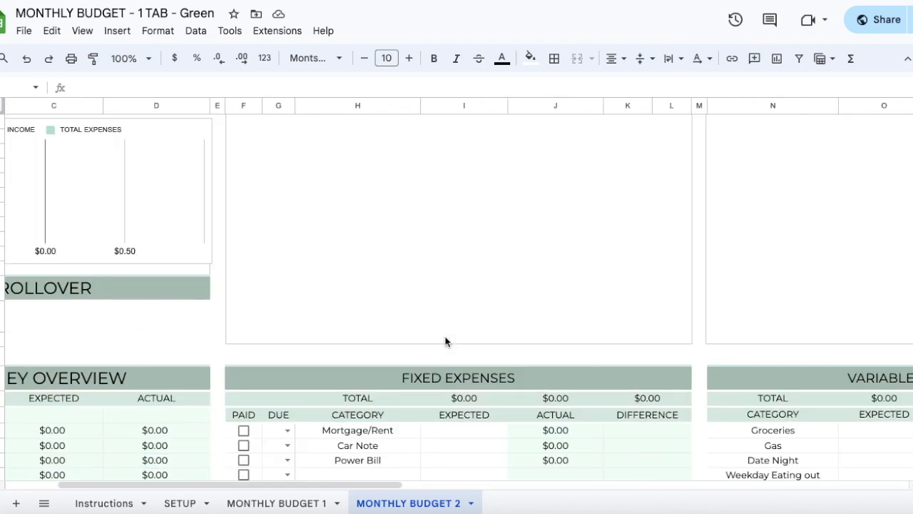
pyautogui.hscroll(-2, 446, 341)
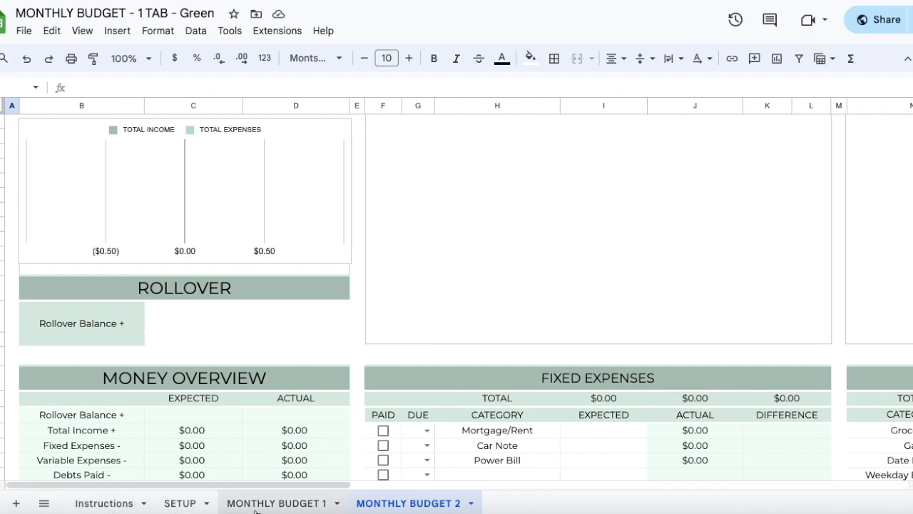
# On the SETUP sheet, set the expected income to 5000 for Paycheck Week 1 and Paycheck Week 3, and 2000 for Side Hustle Income
pyautogui.click(179, 503)
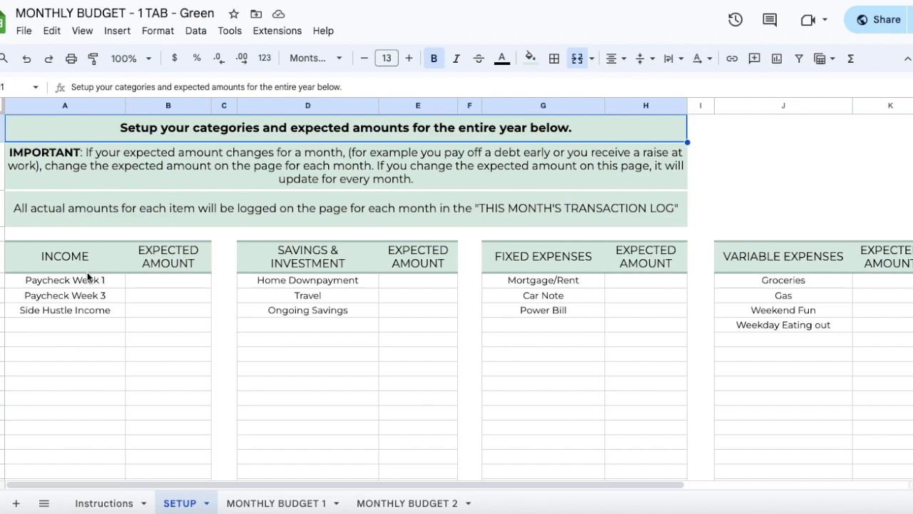
pyautogui.click(153, 282)
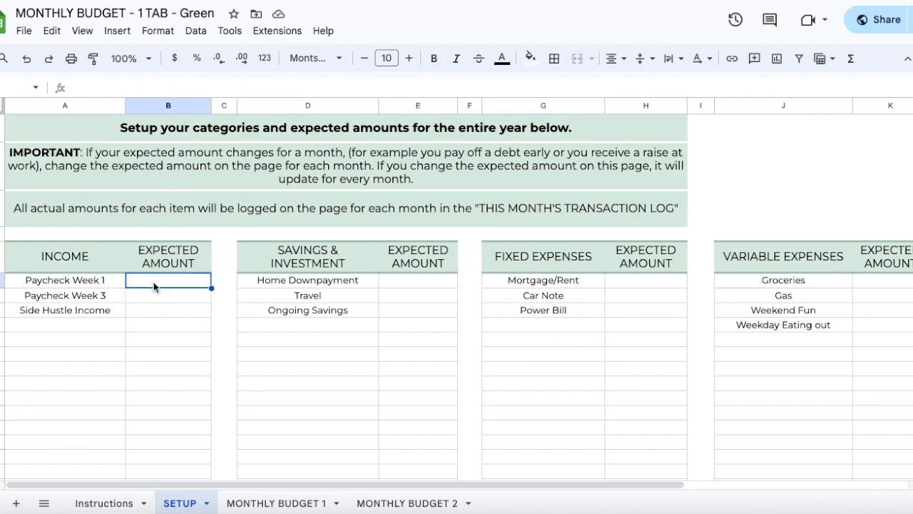
pyautogui.write('1')
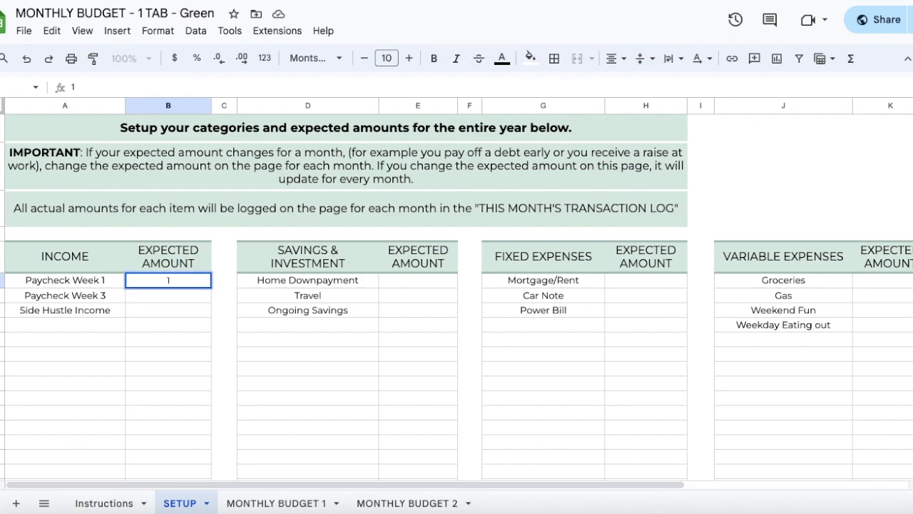
pyautogui.press('BackSpace')
pyautogui.write('5000')
pyautogui.press('Return')
pyautogui.write('5,000')
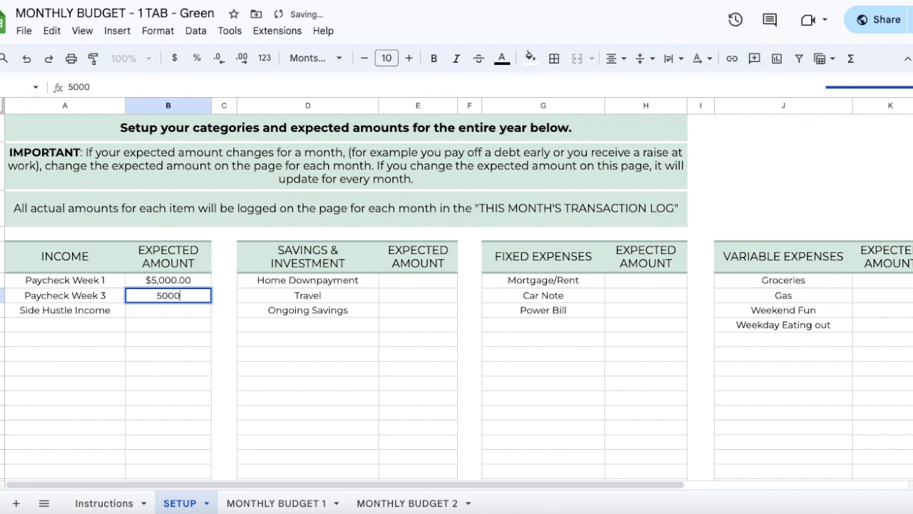
pyautogui.press('Return')
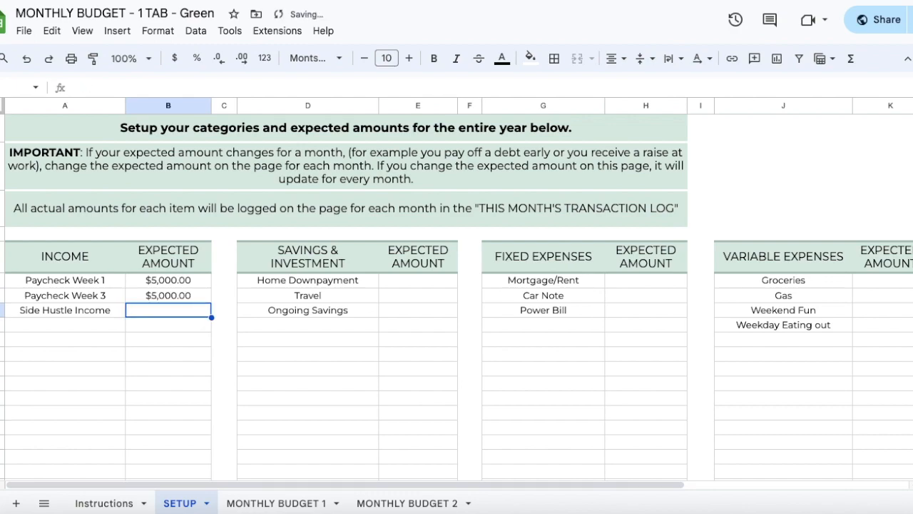
pyautogui.write('2000')
# Set expected savings to 1000 Home Downpayment, 500 Travel, 1000 Ongoing Savings, and fixed expenses to 2500 Mortgage/Rent, 500 Car Note, 200 Power Bill
pyautogui.click(399, 281)
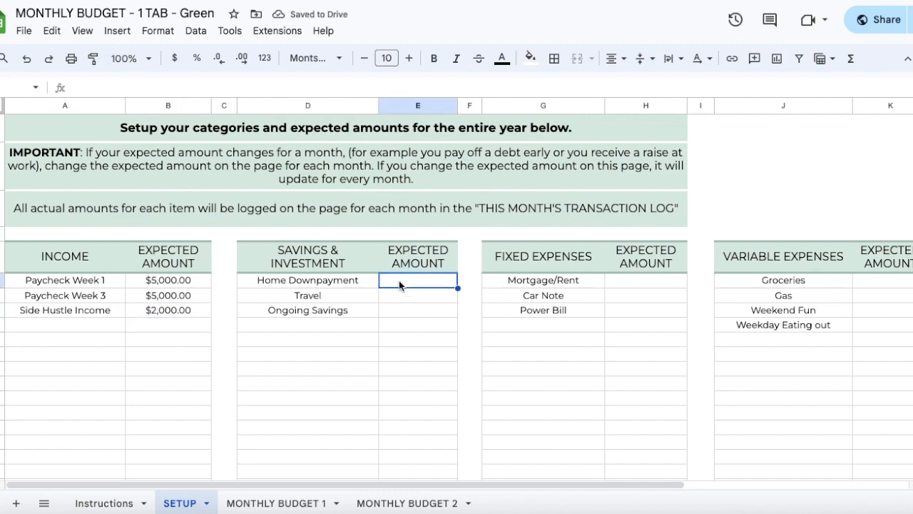
pyautogui.write('1000')
pyautogui.press('Return')
pyautogui.write('500')
pyautogui.press('Return')
pyautogui.write('1000')
pyautogui.click(648, 280)
pyautogui.write('2500 500 200')
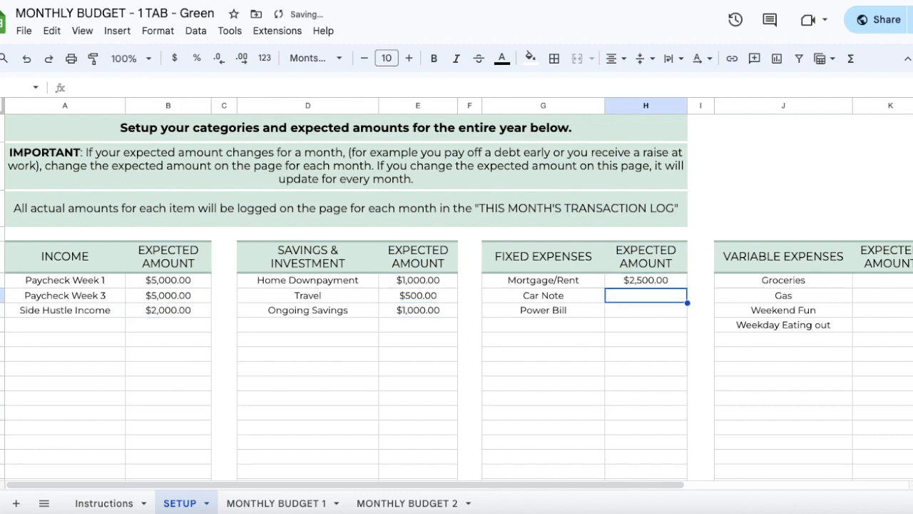
# Set the expected variable expenses to 600 for Groceries, 500 for Gas, 400 for Weekend Fun and 500 for Weekday Eating out
pyautogui.click(885, 280)
pyautogui.write('600')
pyautogui.press('Return')
pyautogui.write('500 4000')
pyautogui.press('Up')
pyautogui.write('400 ')
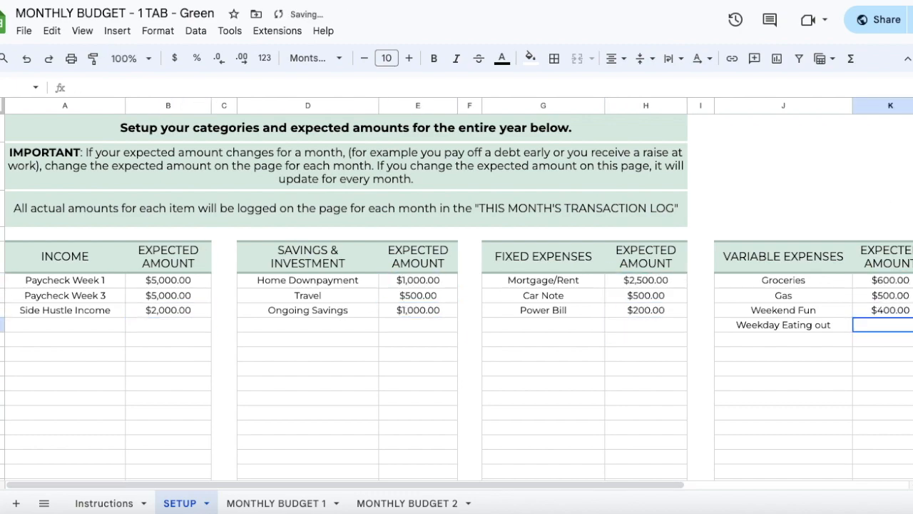
pyautogui.write('500')
pyautogui.press('Tab')
# Enter the expected amounts for the first two debts on the SETUP sheet
pyautogui.hscroll(4, 878, 270)
pyautogui.click(770, 281)
pyautogui.write('500')
pyautogui.press('Return')
pyautogui.write('500')
pyautogui.press('Return')
pyautogui.hscroll(-5, 347, 426)
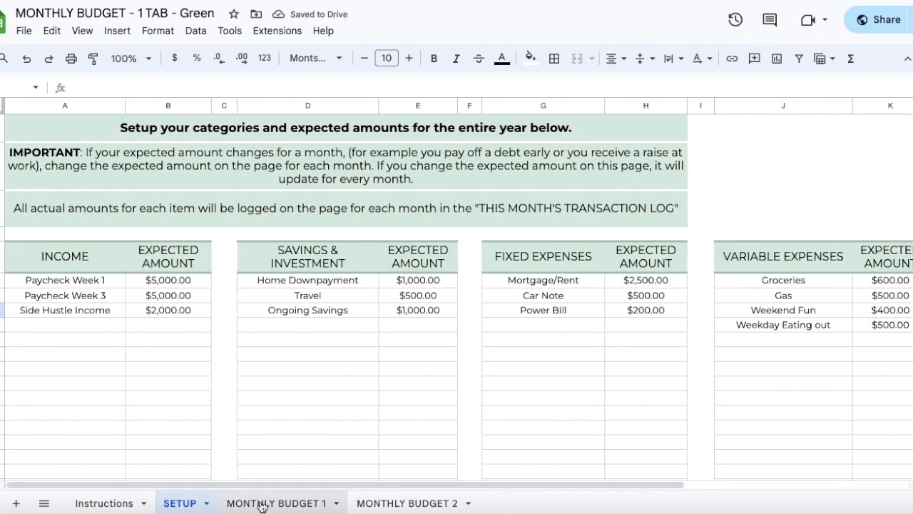
# Check the expected amounts carried into the MONTHLY BUDGET 1 sheet and return to the SETUP sheet
pyautogui.click(262, 503)
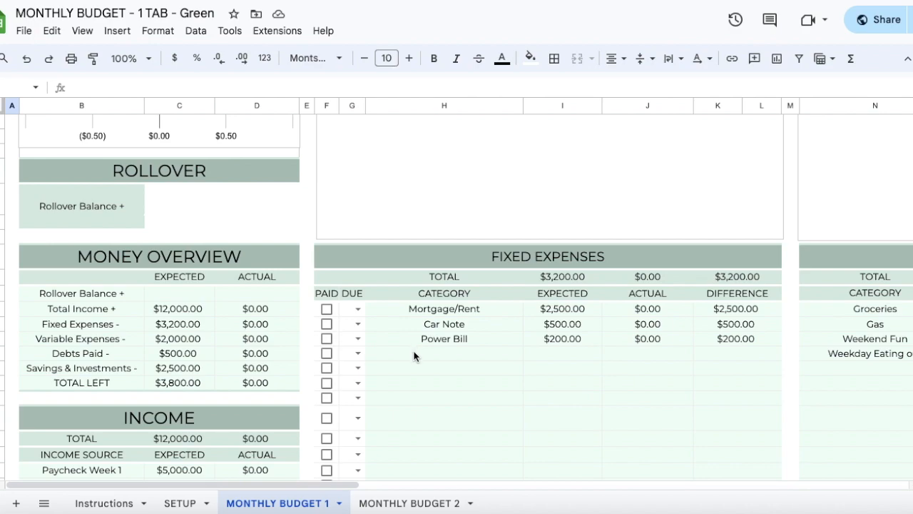
pyautogui.scroll(-3, 437, 348)
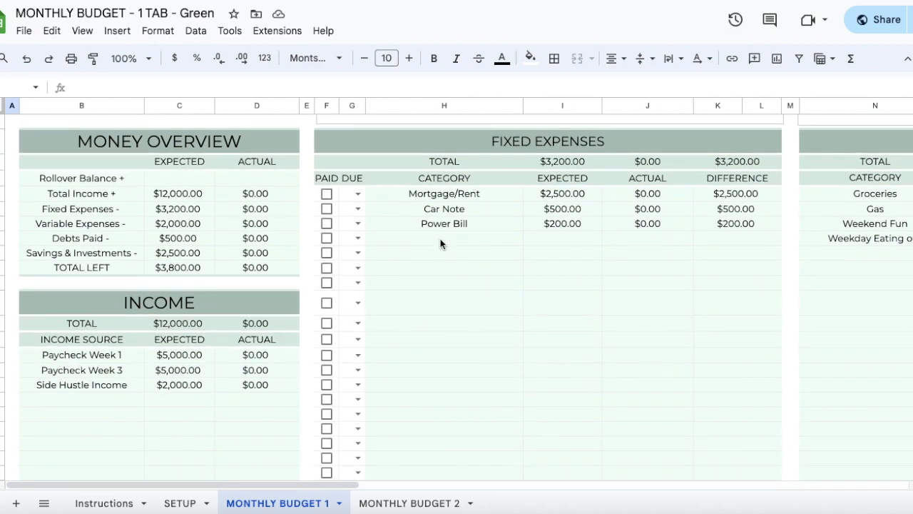
pyautogui.click(184, 503)
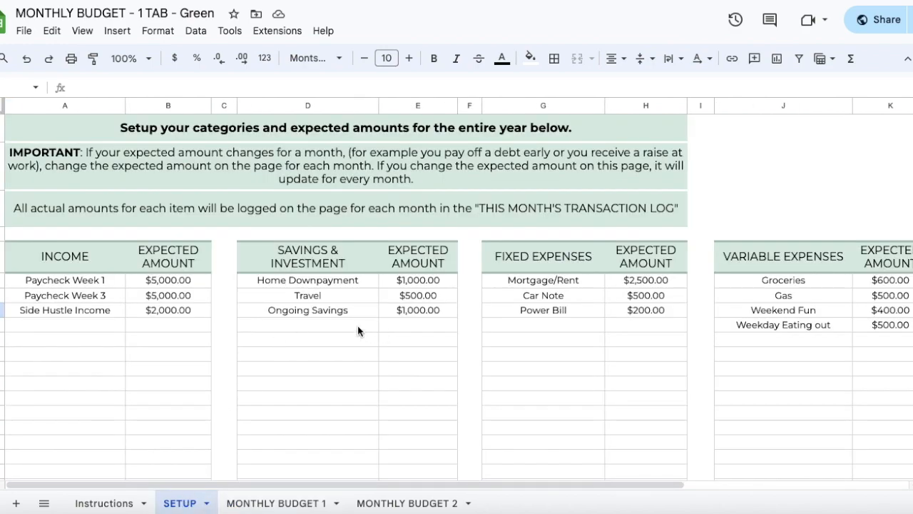
# Add Mutual Fund to the savings and investment categories on the SETUP sheet with an expected amount of 500
pyautogui.click(310, 326)
pyautogui.write('Mutual Fund')
pyautogui.press('Tab')
pyautogui.write('500')
pyautogui.press('Return')
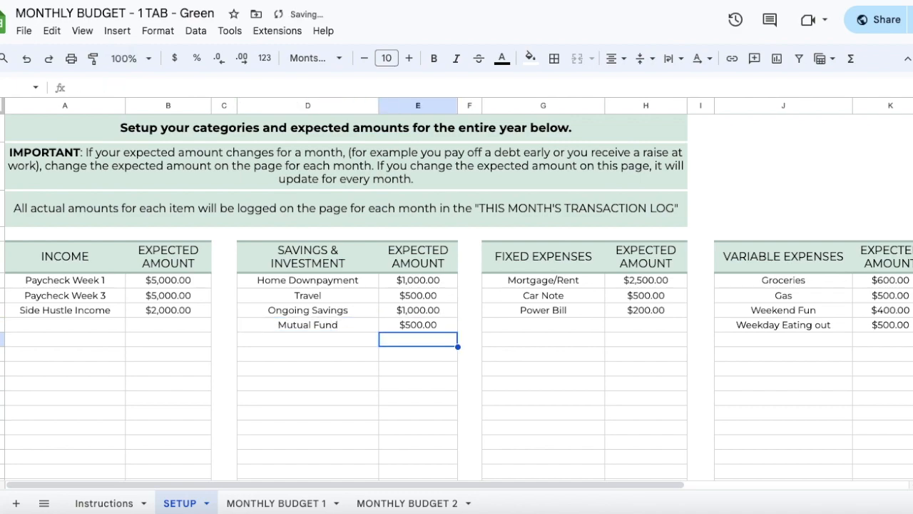
# Check the Mutual Fund entry and the debts carried into the MONTHLY BUDGET 1 sheet
pyautogui.click(264, 505)
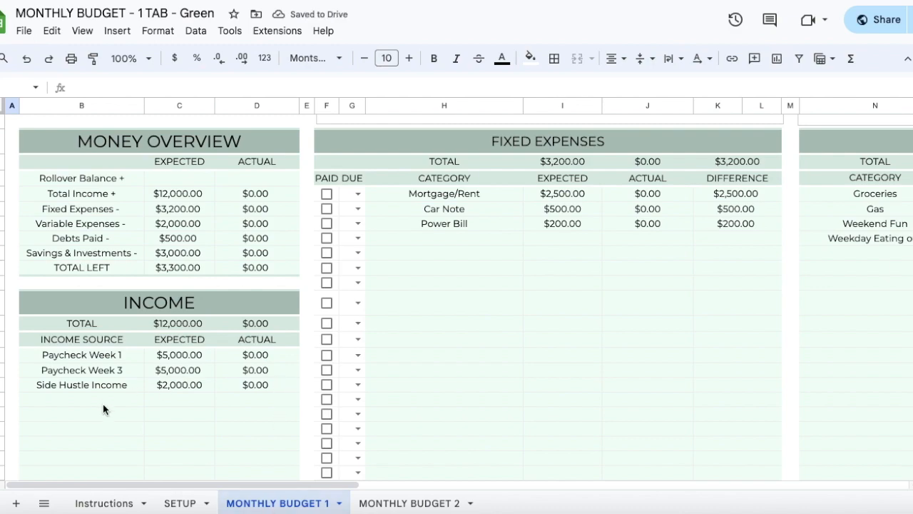
pyautogui.scroll(-6, 103, 403)
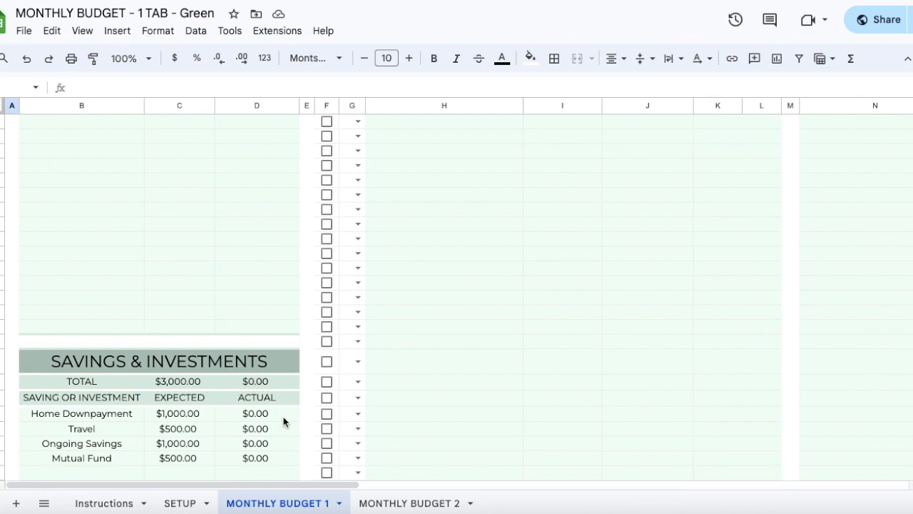
pyautogui.hscroll(10, 284, 422)
pyautogui.scroll(-5, 283, 422)
pyautogui.scroll(3, 283, 422)
pyautogui.hscroll(2, 283, 422)
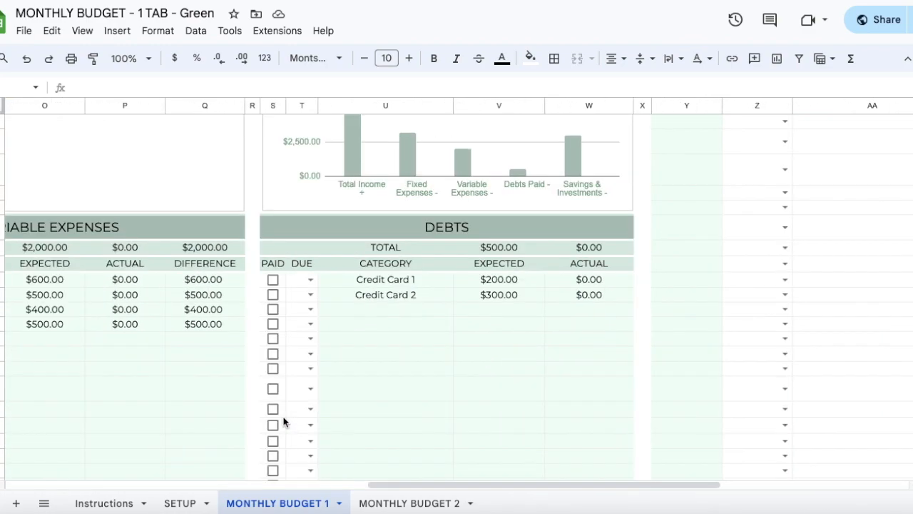
# Mark Mortgage/Rent, Car Note and Power Bill as paid in the FIXED EXPENSES table
pyautogui.hscroll(-8, 283, 422)
pyautogui.click(117, 279)
pyautogui.click(116, 295)
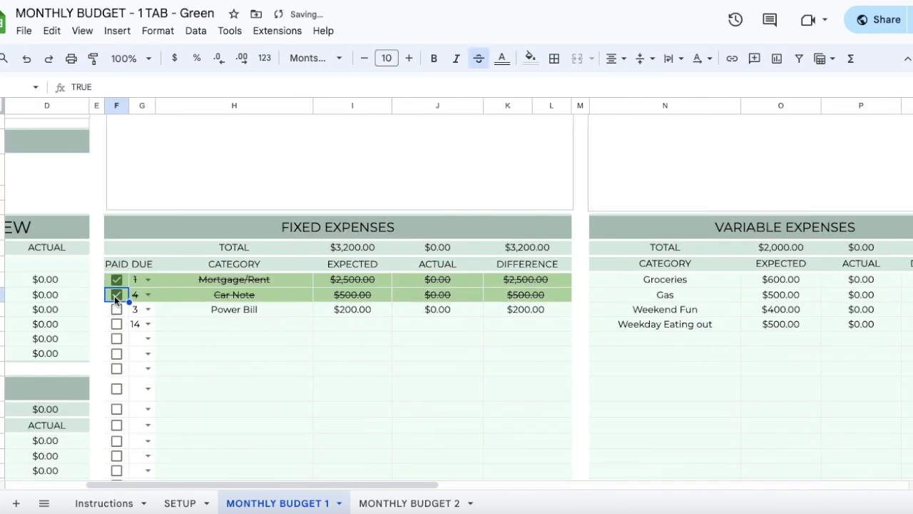
pyautogui.click(117, 309)
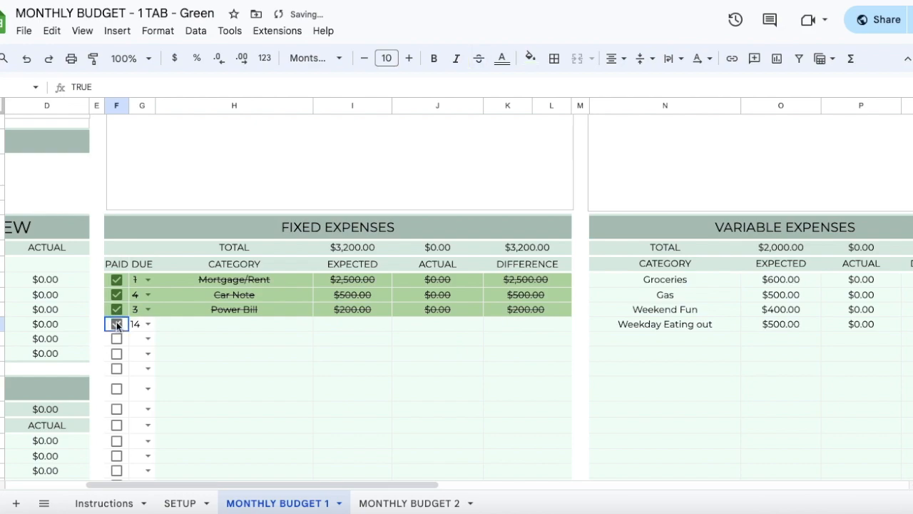
# Start the first entry in the MONTHLY TRANSACTIONS LOG with category INCOME and subcategory Paycheck Week 1
pyautogui.hscroll(10, 437, 338)
pyautogui.scroll(3, 437, 338)
pyautogui.hscroll(3, 437, 338)
pyautogui.scroll(2, 437, 338)
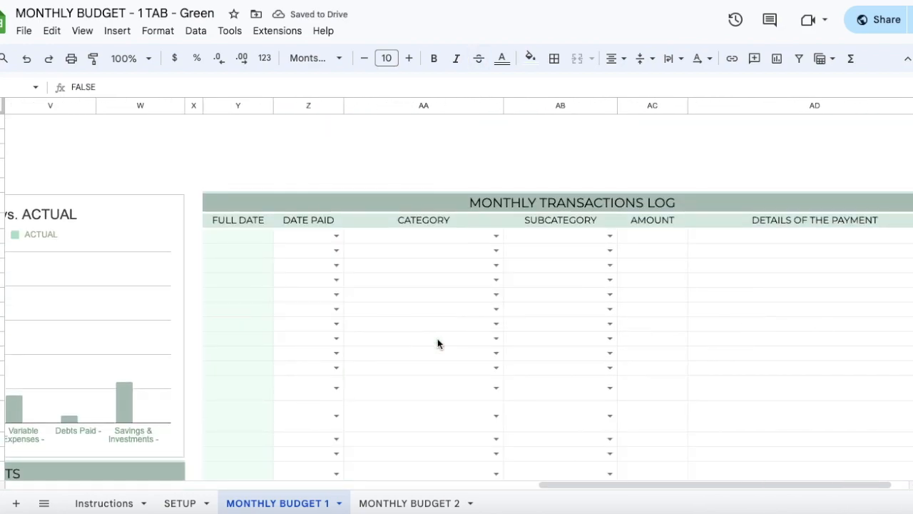
pyautogui.click(496, 236)
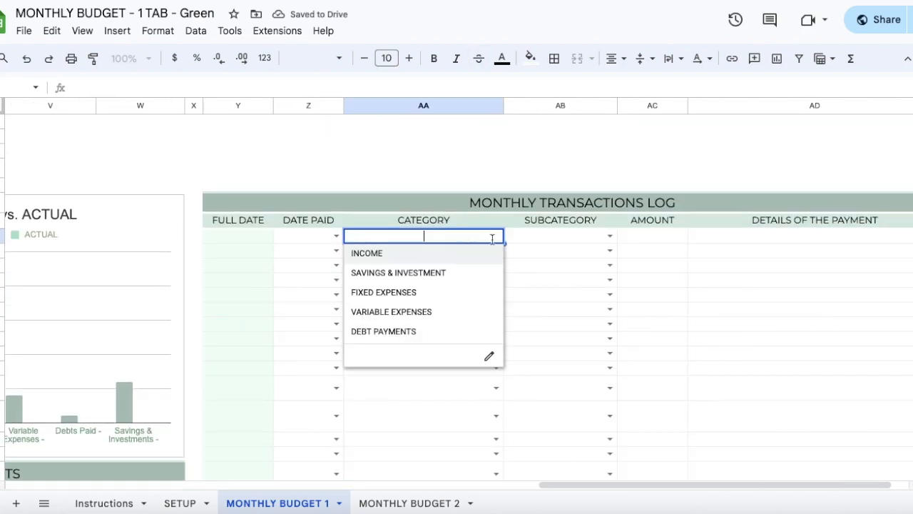
pyautogui.click(450, 257)
pyautogui.click(534, 244)
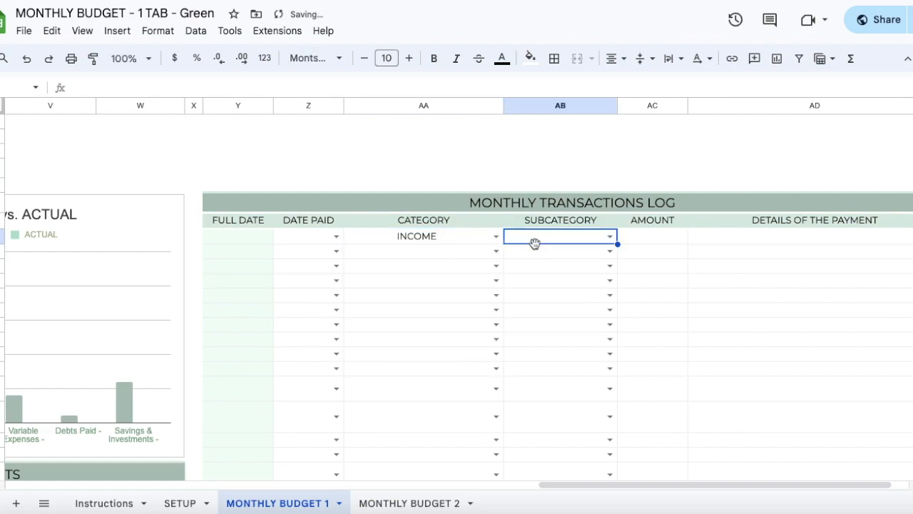
pyautogui.click(611, 237)
pyautogui.click(583, 256)
# Set the Paycheck Week 1 transaction's amount to 5000 and its date paid to 1
pyautogui.click(648, 239)
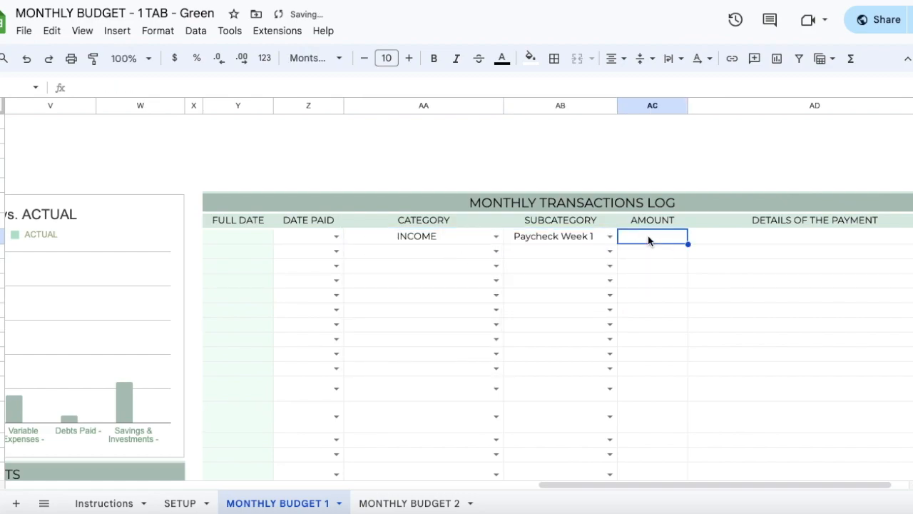
pyautogui.write('55')
pyautogui.press('BackSpace')
pyautogui.write('000')
pyautogui.press('Return')
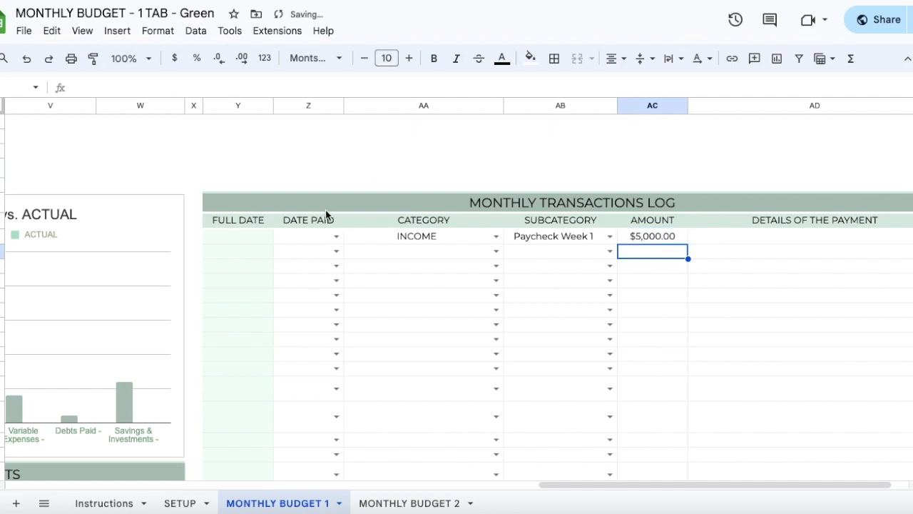
pyautogui.click(336, 238)
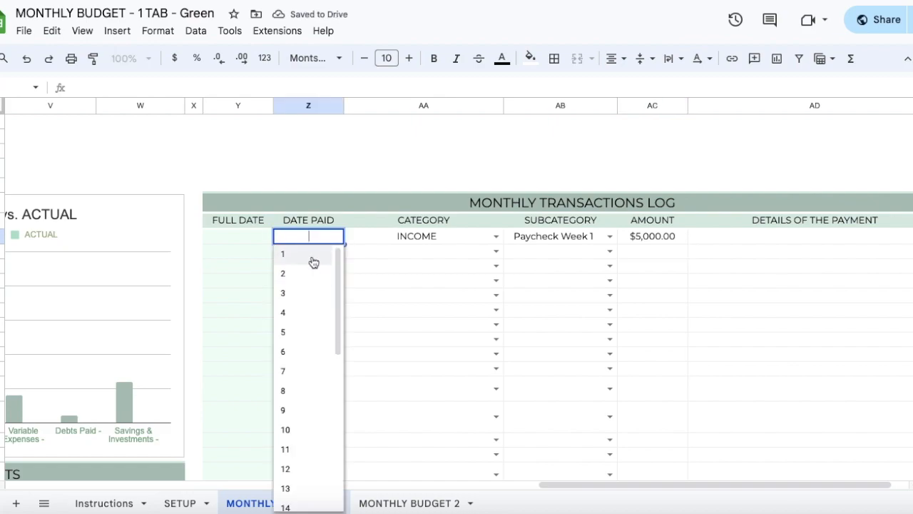
pyautogui.click(314, 255)
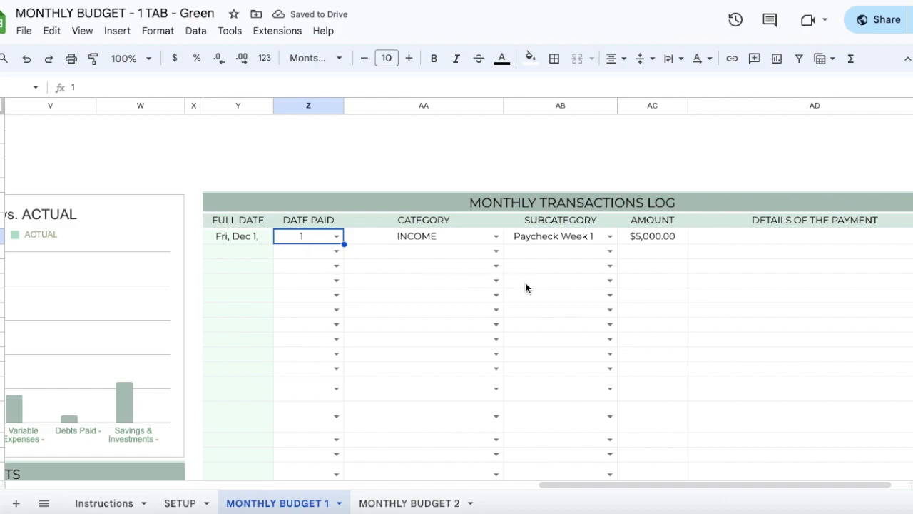
# Log a FIXED EXPENSES transaction for Mortgage/Rent with an amount of 2600 and date paid 1
pyautogui.click(496, 251)
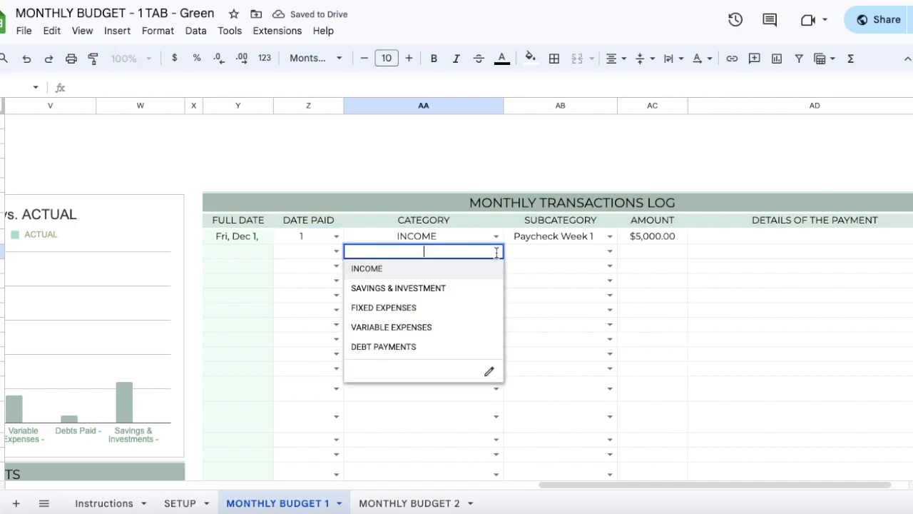
pyautogui.click(454, 307)
pyautogui.click(608, 251)
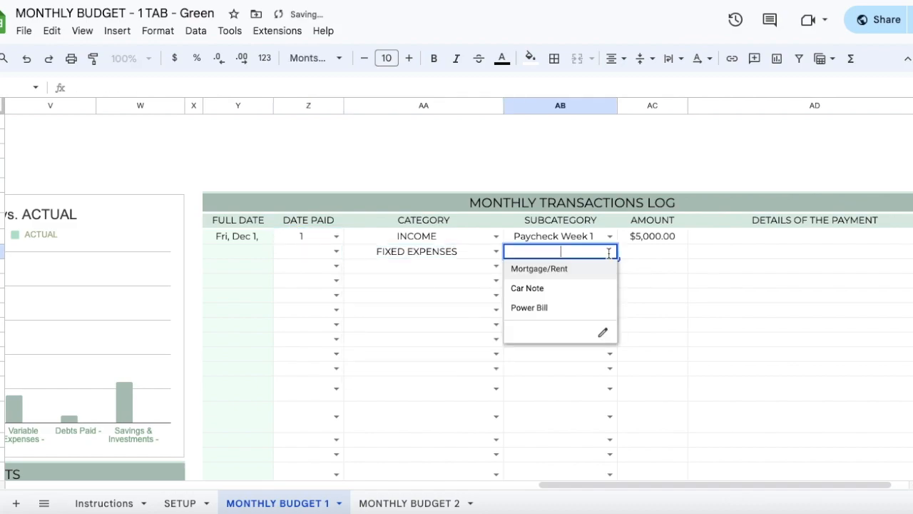
pyautogui.click(573, 270)
pyautogui.click(628, 256)
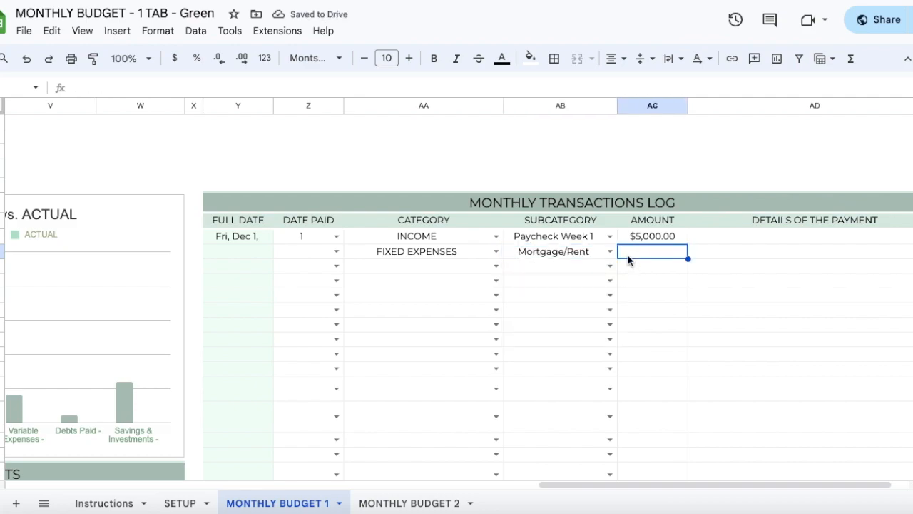
pyautogui.write('2600')
pyautogui.press('Return')
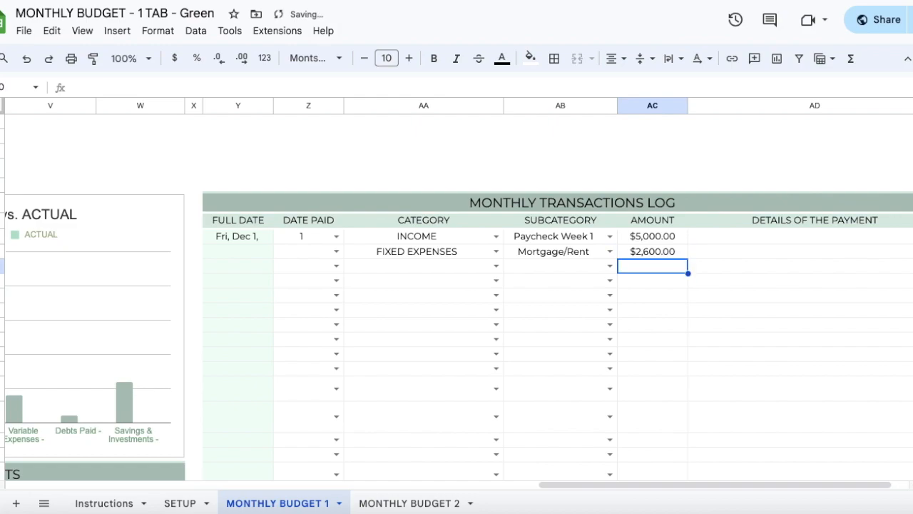
pyautogui.click(333, 251)
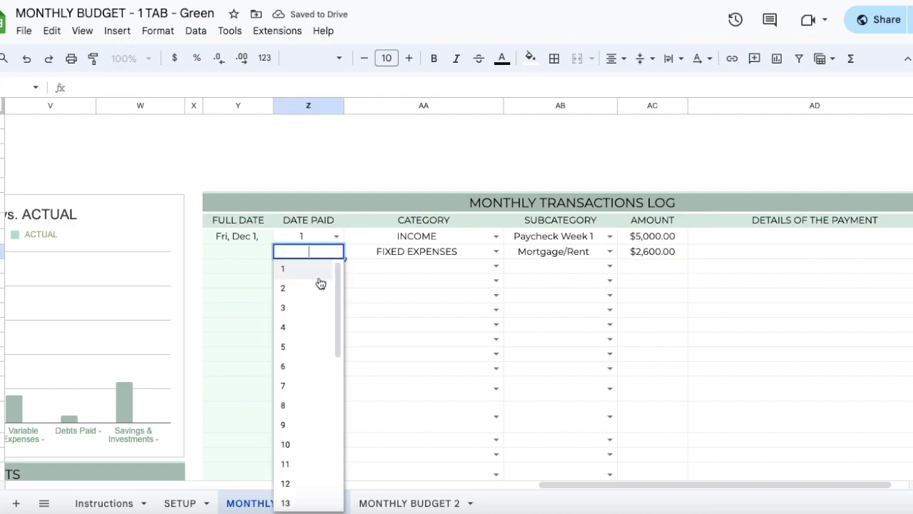
pyautogui.click(308, 267)
# Start the third transaction log entry with category VARIABLE EXPENSES and subcategory Groceries
pyautogui.click(407, 266)
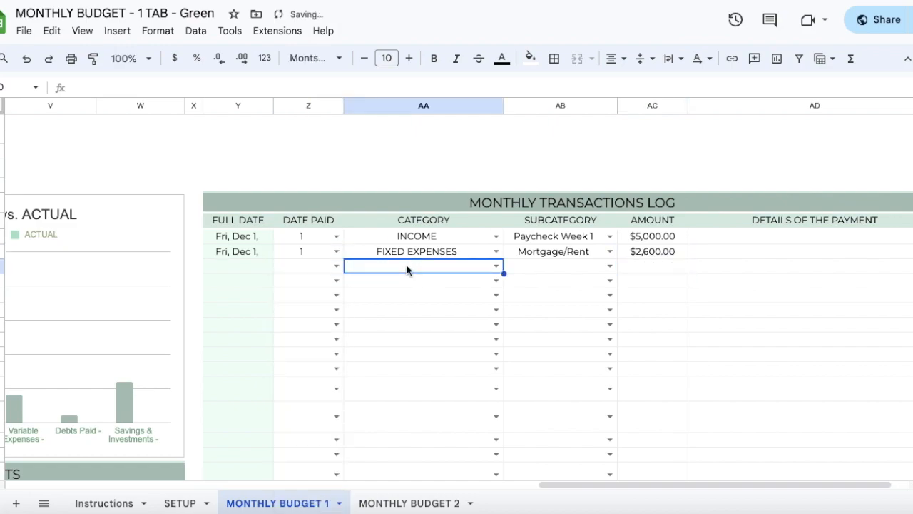
pyautogui.click(498, 266)
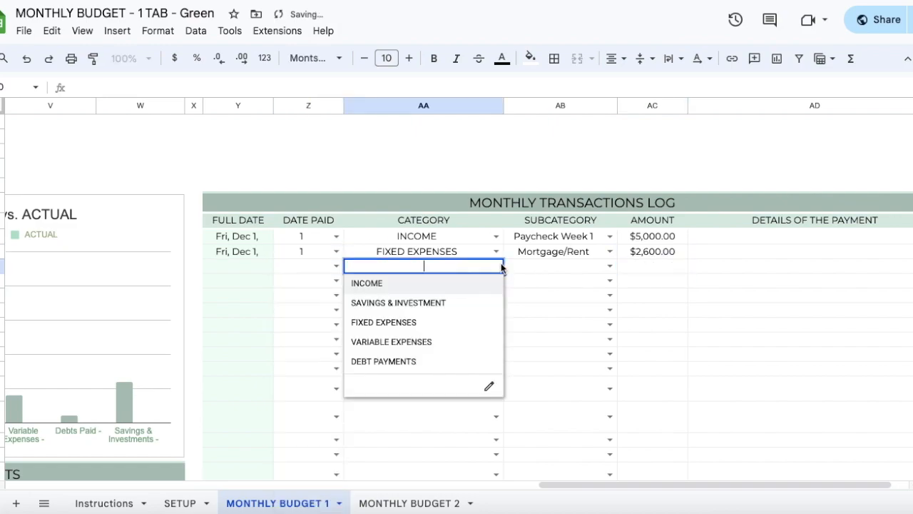
pyautogui.click(401, 341)
pyautogui.click(598, 268)
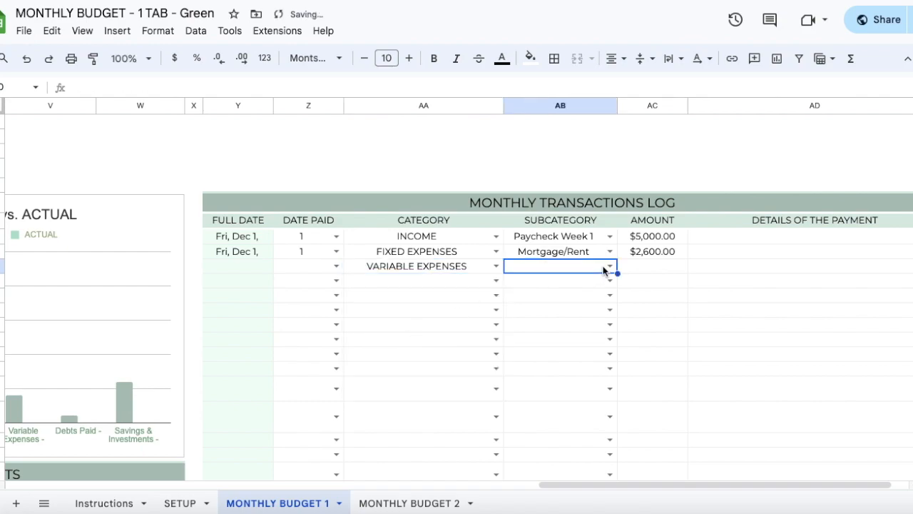
pyautogui.click(610, 266)
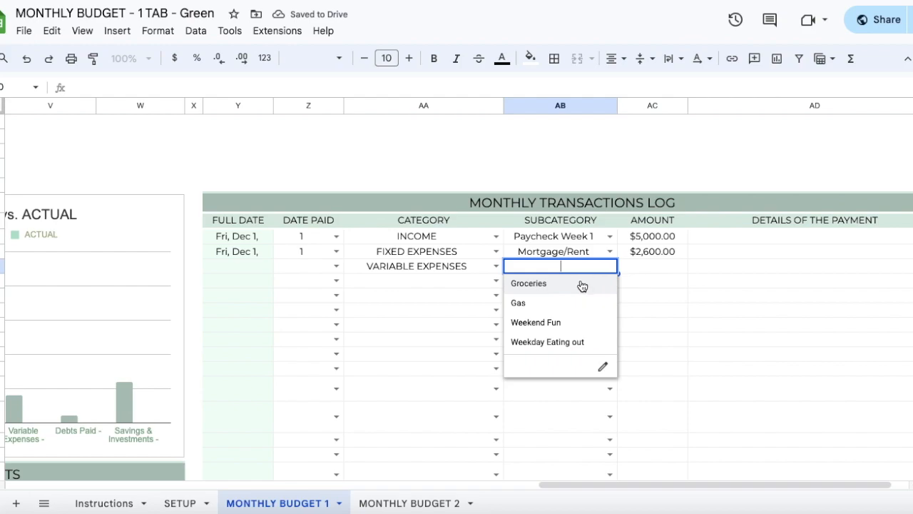
pyautogui.click(582, 284)
# Set the Groceries transaction's amount to 900 and its date paid to 5
pyautogui.click(655, 273)
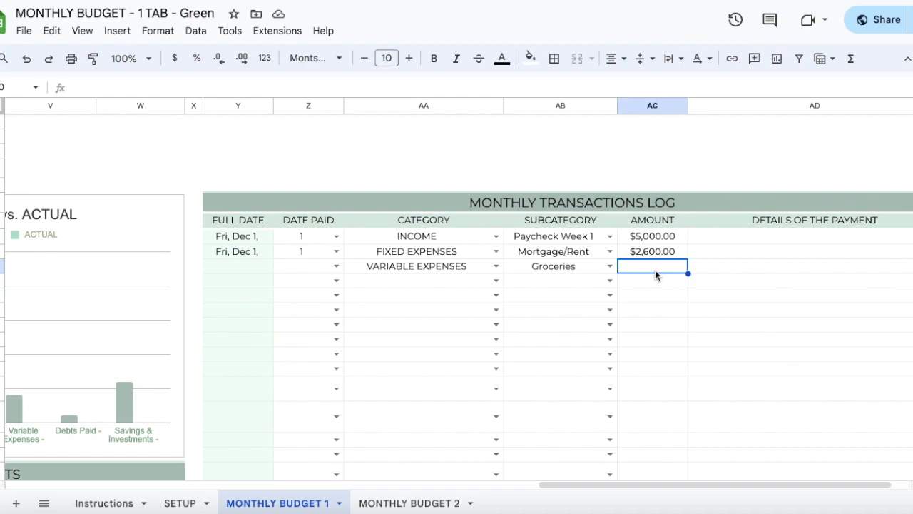
pyautogui.write('900')
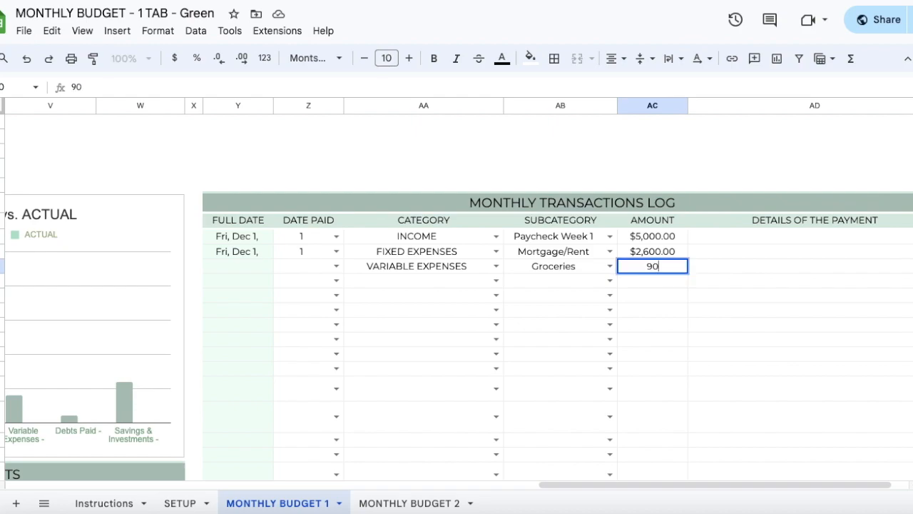
pyautogui.press('Return')
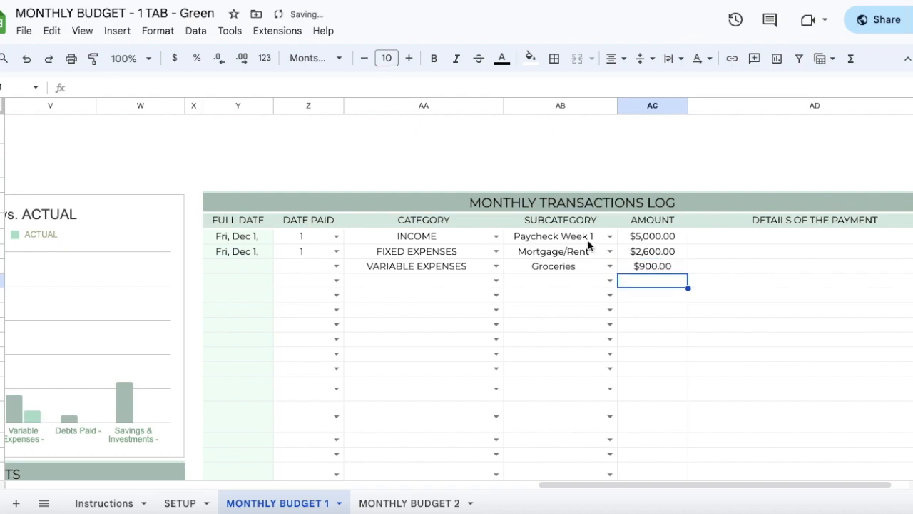
pyautogui.click(329, 267)
pyautogui.click(337, 267)
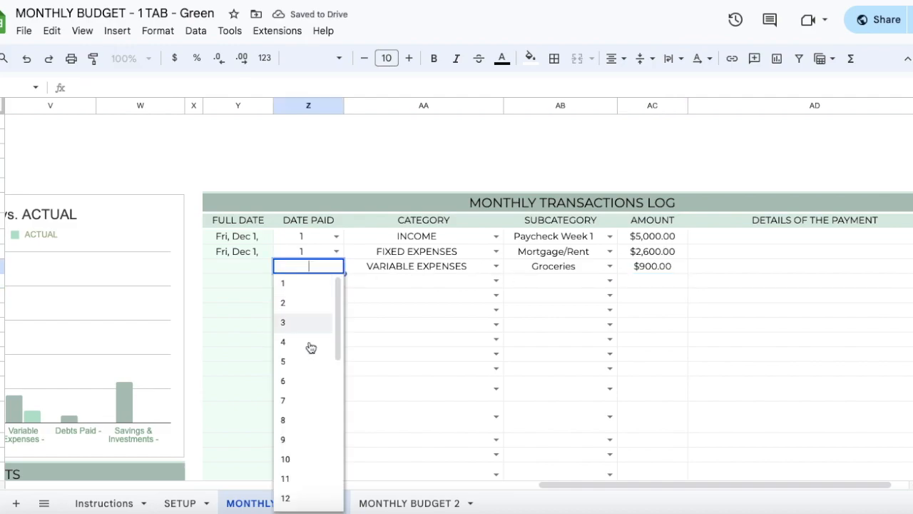
pyautogui.click(306, 364)
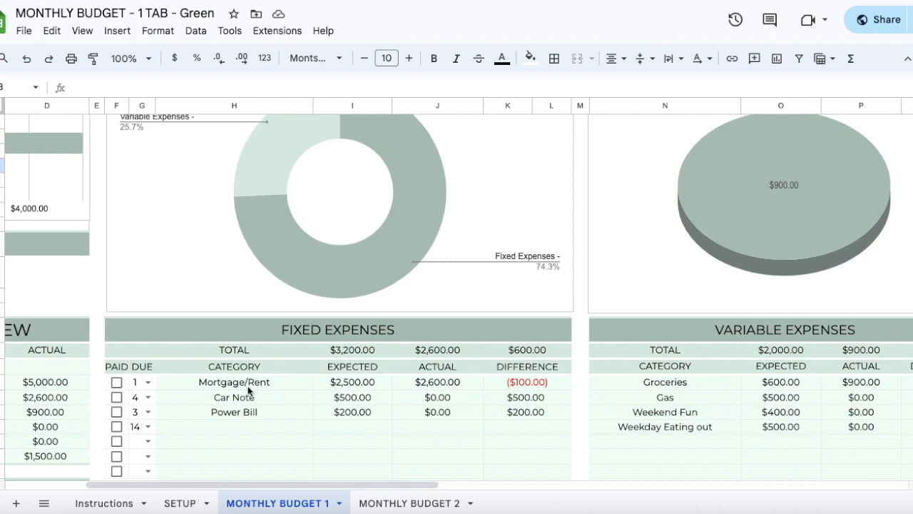
# Check the Groceries difference in VARIABLE EXPENSES, and change the logged Groceries amount to 500
pyautogui.hscroll(5, 490, 391)
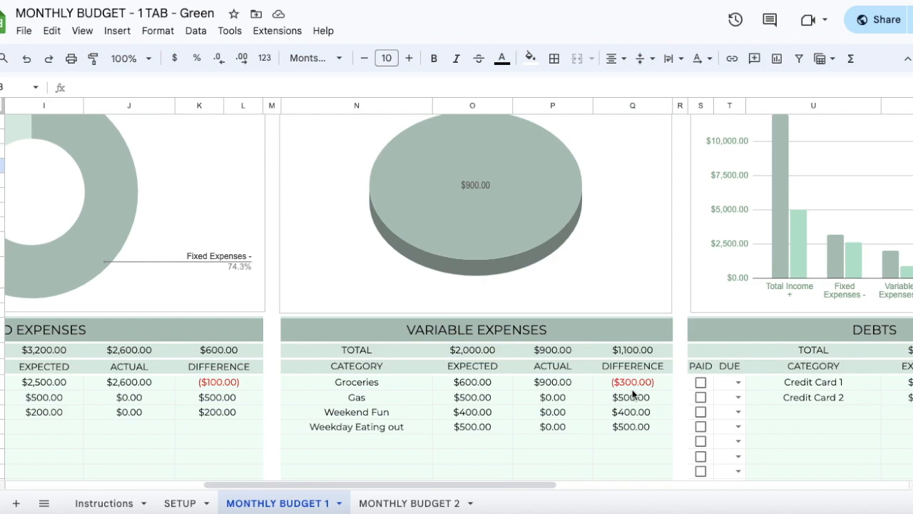
pyautogui.hscroll(10, 643, 382)
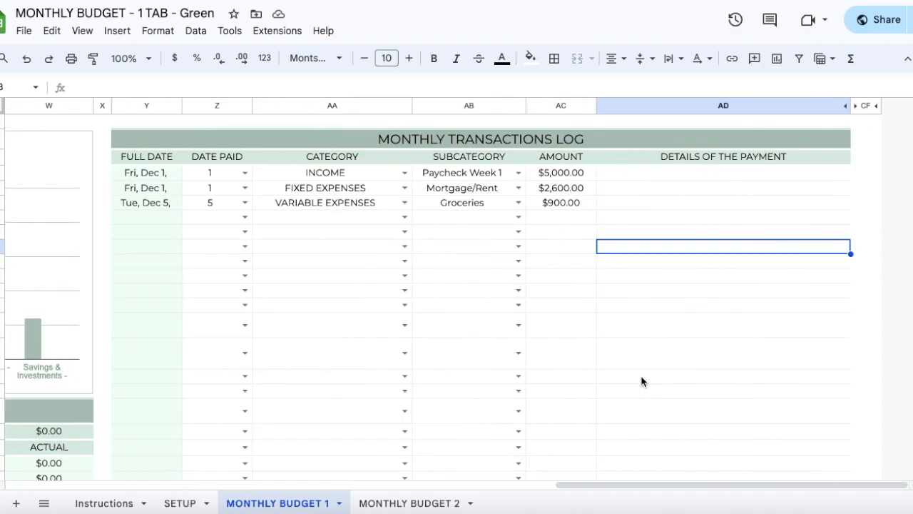
pyautogui.click(546, 203)
pyautogui.write('500')
pyautogui.press('Return')
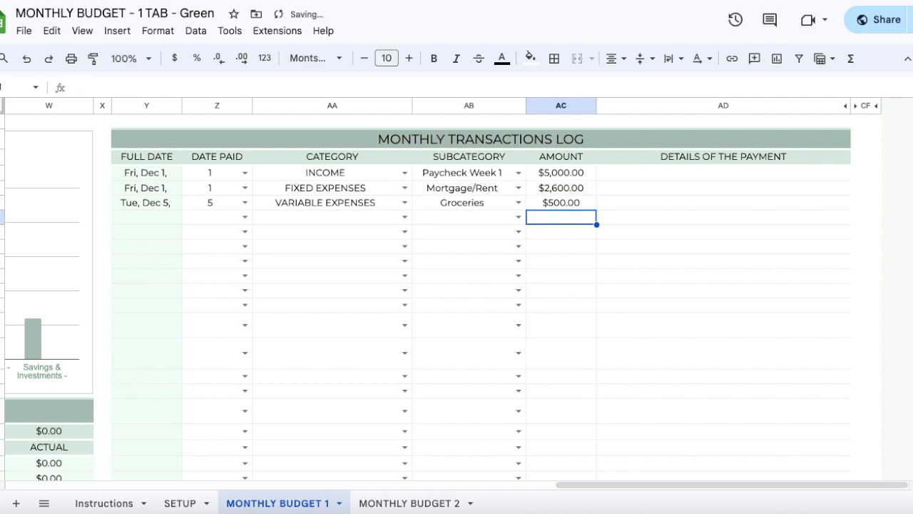
# Compare expected and actual amounts in the fixed and variable expense tables, and examine the top 20 expenses with their chart
pyautogui.hscroll(-10, 384, 322)
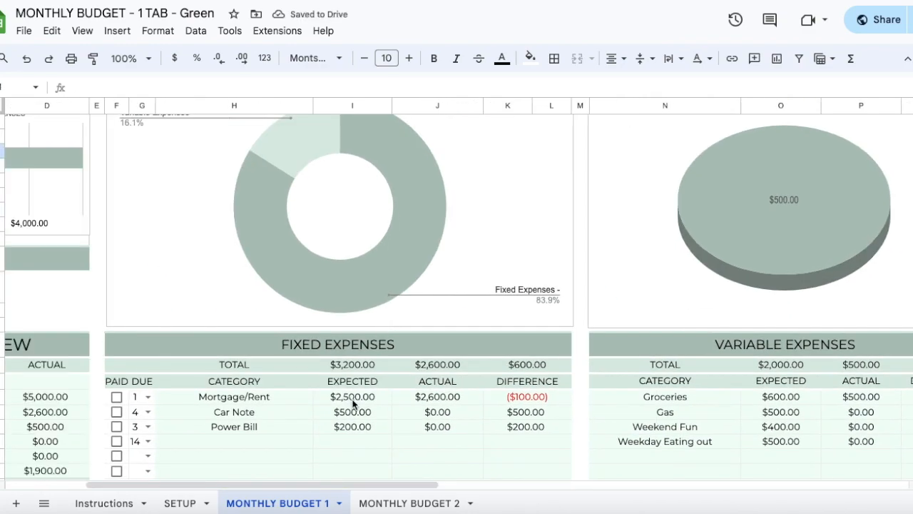
pyautogui.hscroll(6, 630, 391)
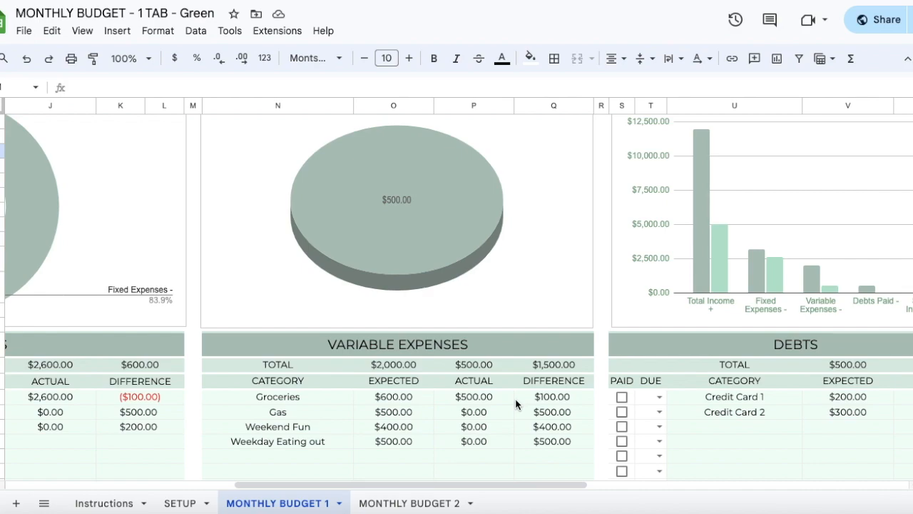
pyautogui.hscroll(-10, 500, 428)
pyautogui.scroll(-10, 483, 449)
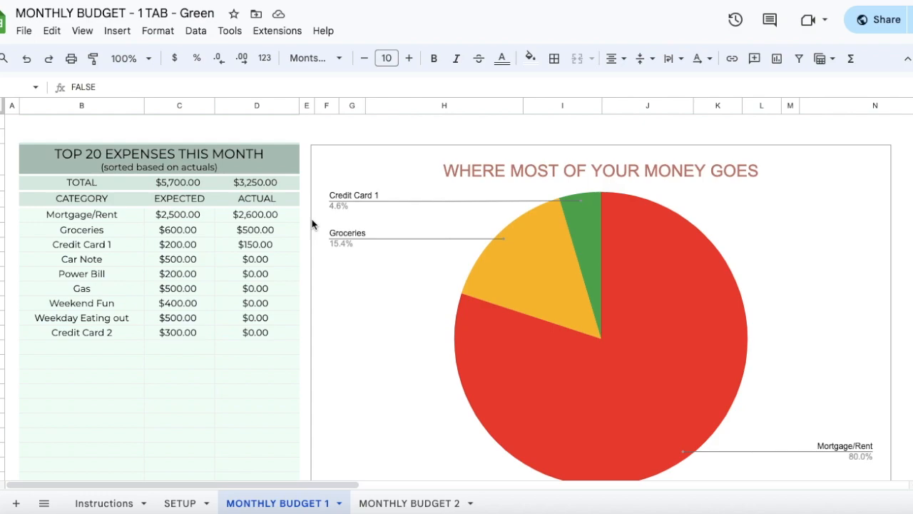
# Enter a rollover balance of 1000 in the ROLLOVER section
pyautogui.scroll(15, 203, 304)
pyautogui.scroll(-5, 202, 304)
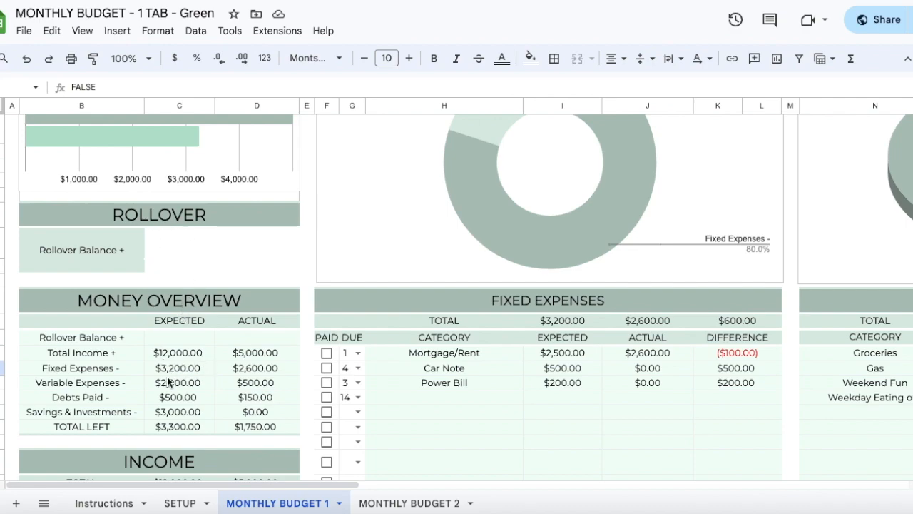
pyautogui.click(187, 236)
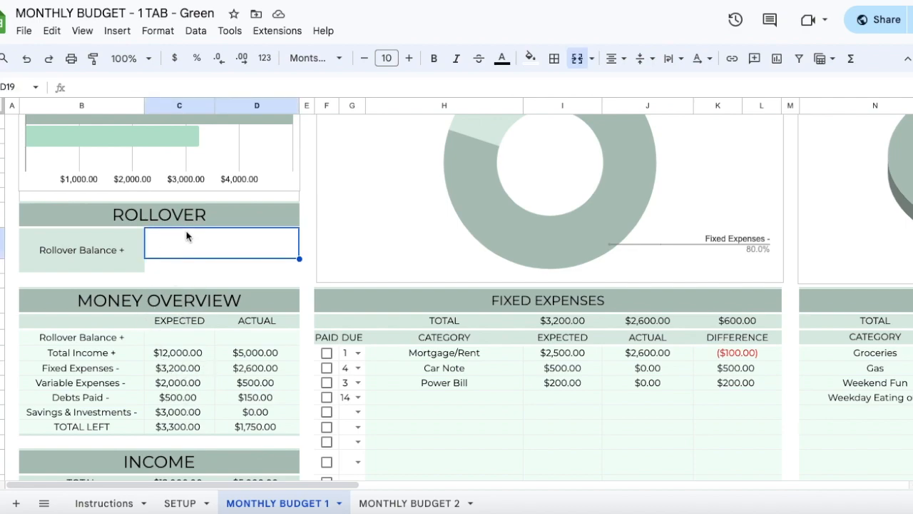
pyautogui.write('1000')
pyautogui.press('Return')
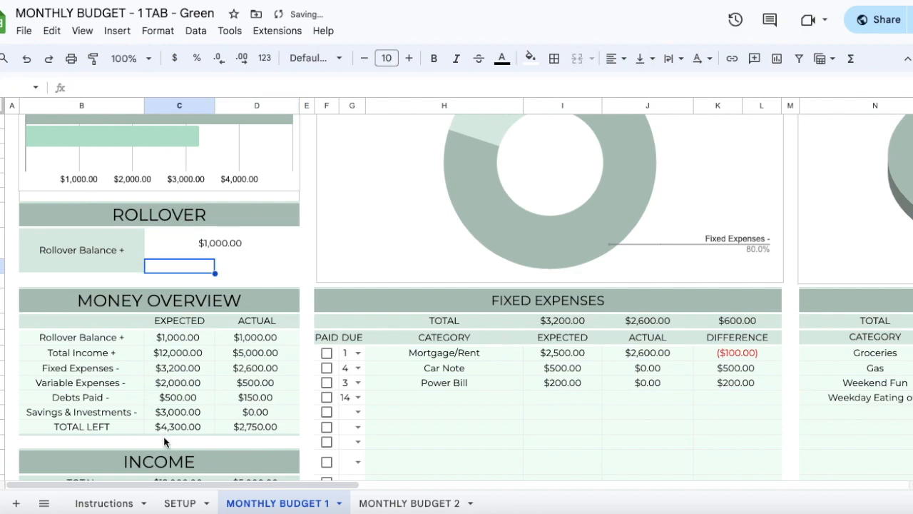
# Examine the expected amounts in MONEY OVERVIEW and the formulas behind the expected and actual TOTAL LEFT
pyautogui.moveTo(184, 319); pyautogui.dragTo(192, 428)
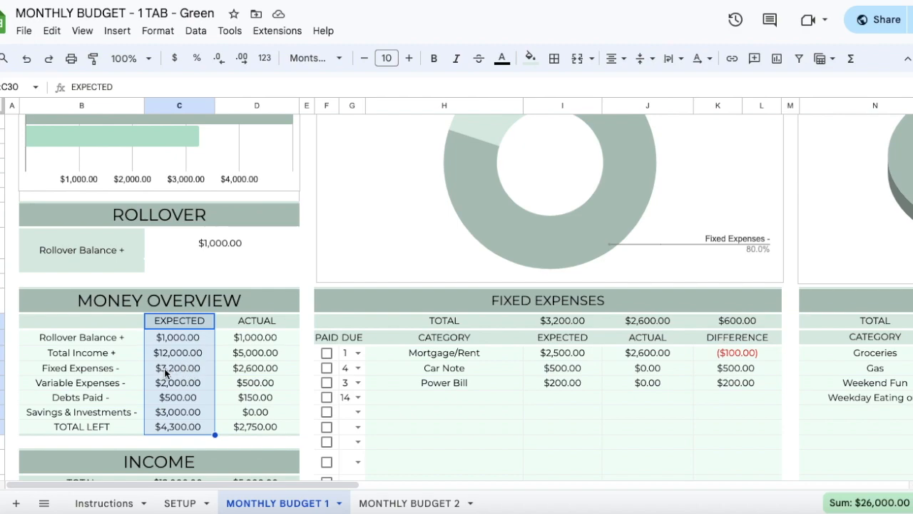
pyautogui.click(161, 430)
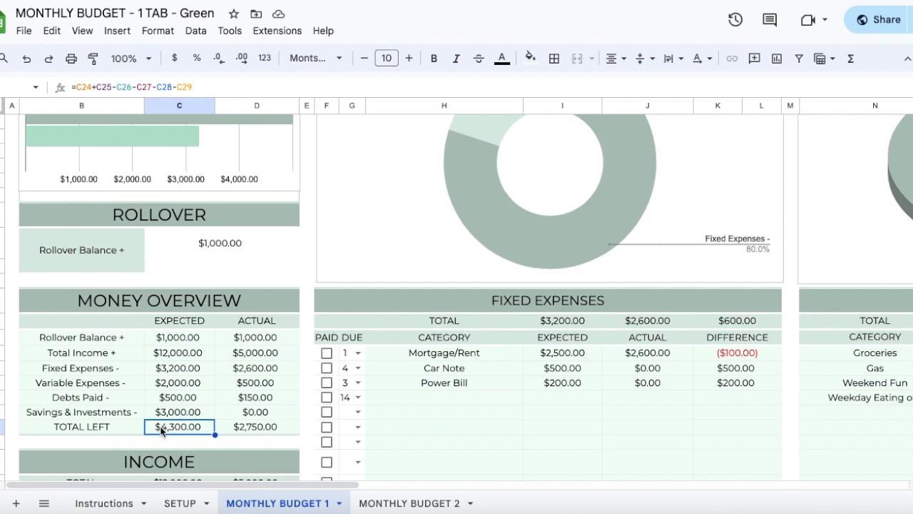
pyautogui.click(240, 337)
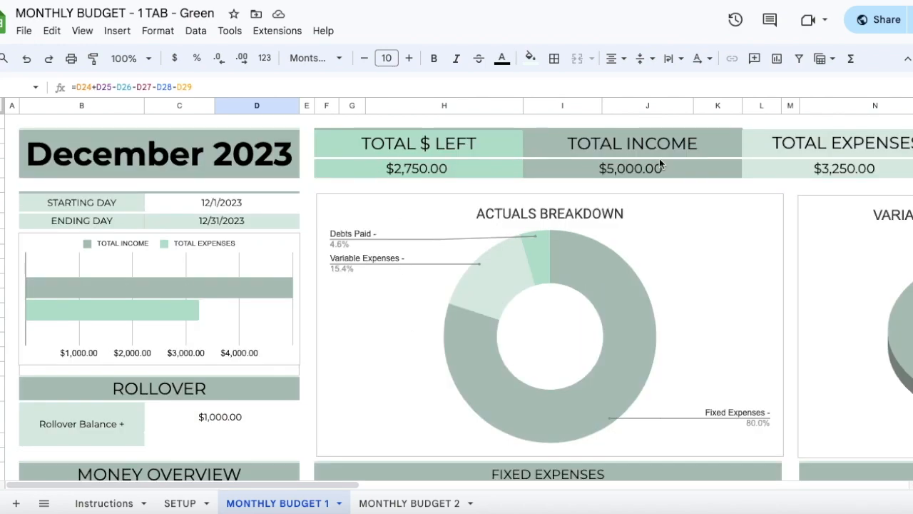
# Review the December 2023 summary totals, including TOTAL $ LEFT, along with the income-versus-expenses, actuals breakdown and variable expenses charts
pyautogui.hscroll(5, 605, 152)
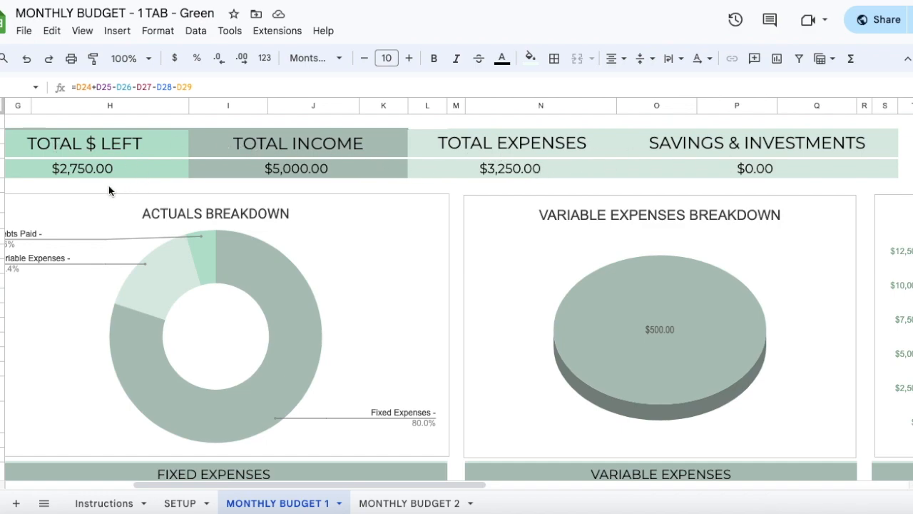
pyautogui.click(62, 172)
pyautogui.moveTo(61, 146); pyautogui.dragTo(60, 176)
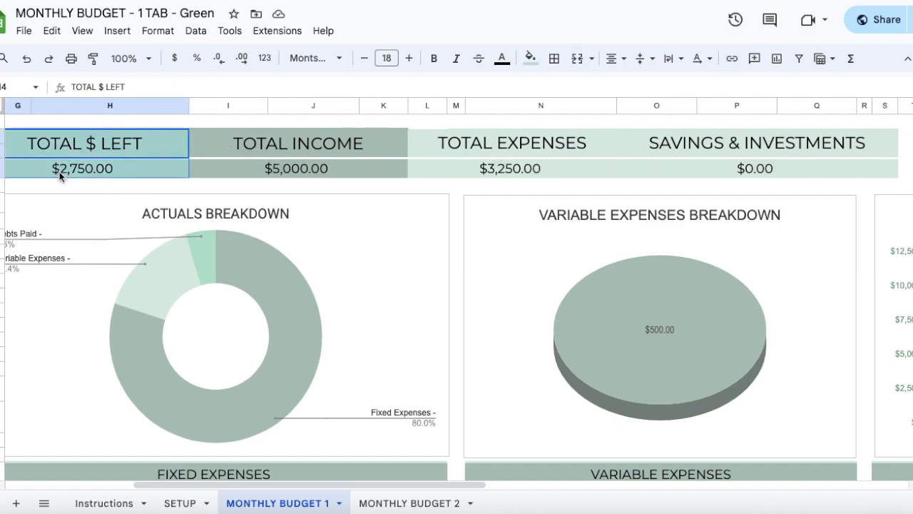
pyautogui.hscroll(-5, 60, 176)
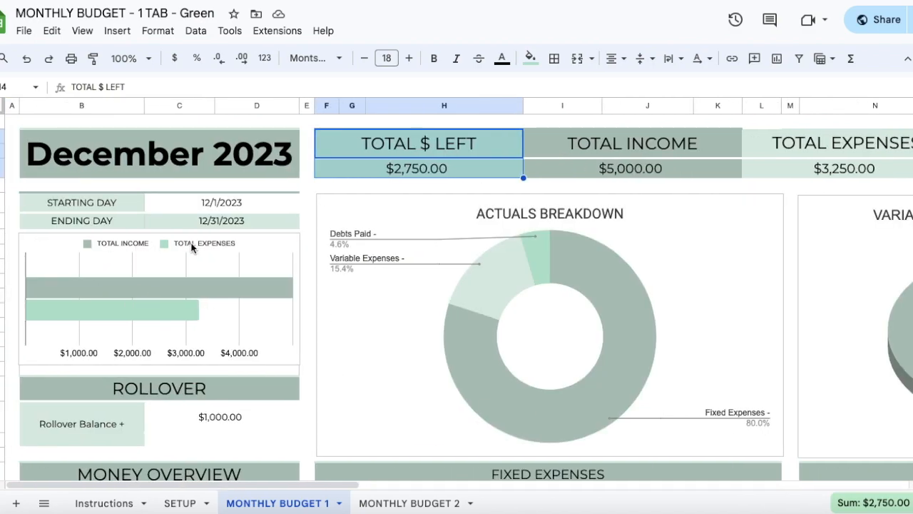
pyautogui.hscroll(5, 428, 311)
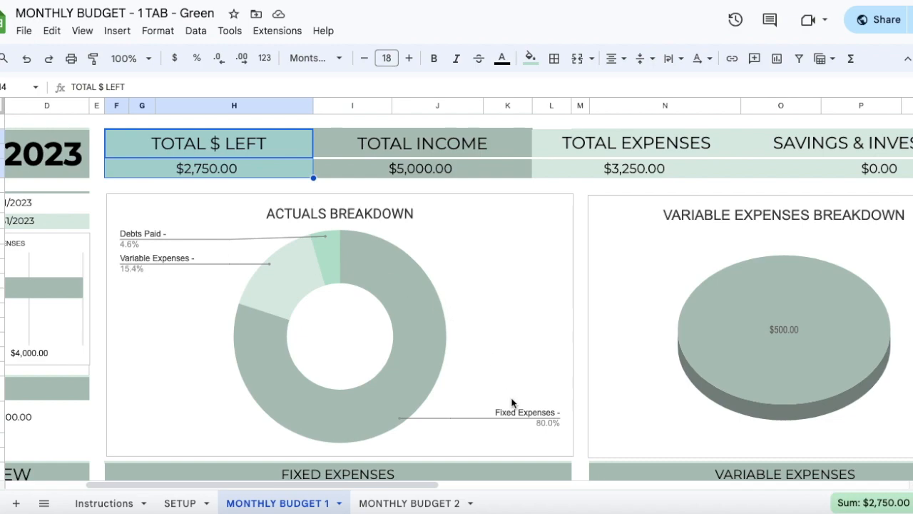
pyautogui.hscroll(-5, 402, 350)
pyautogui.hscroll(8, 403, 350)
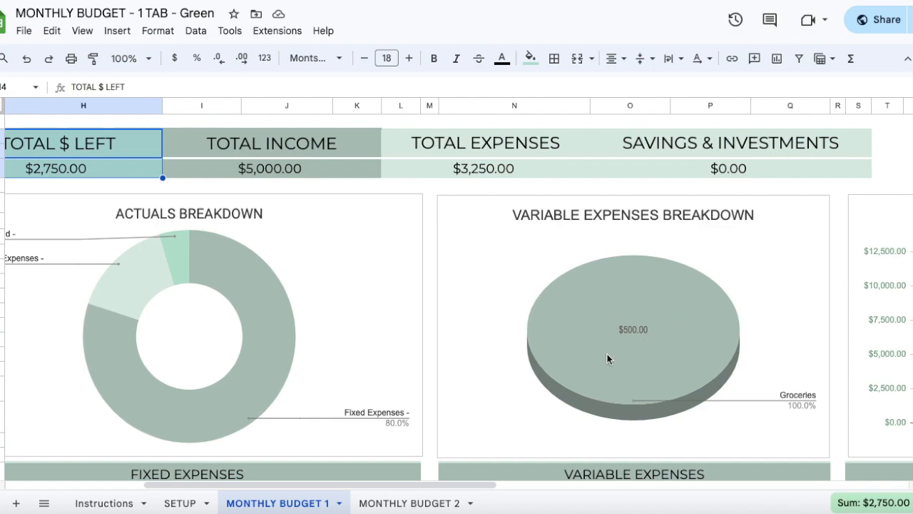
pyautogui.scroll(-3, 632, 367)
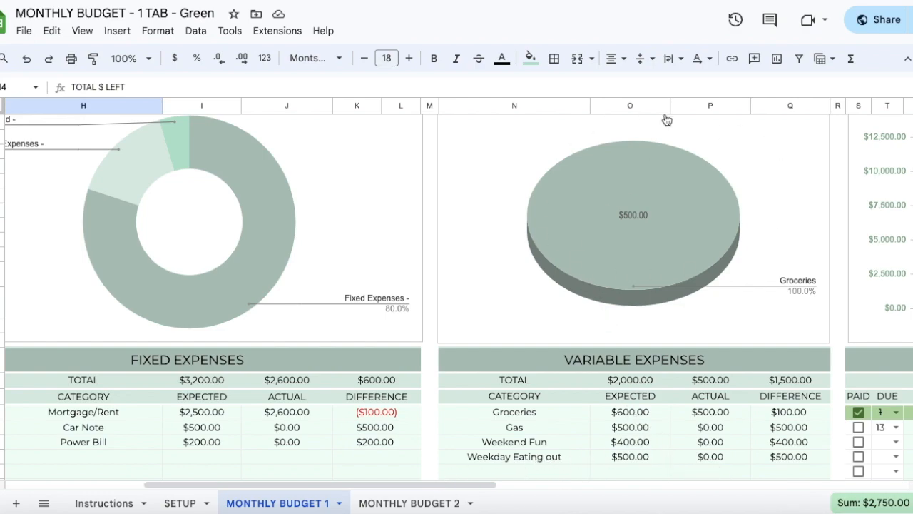
pyautogui.scroll(3, 669, 318)
pyautogui.hscroll(-5, 669, 318)
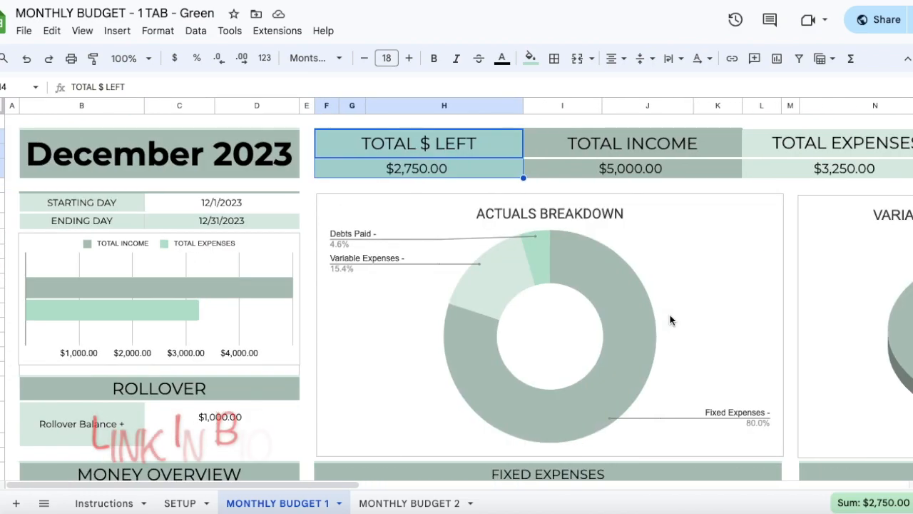